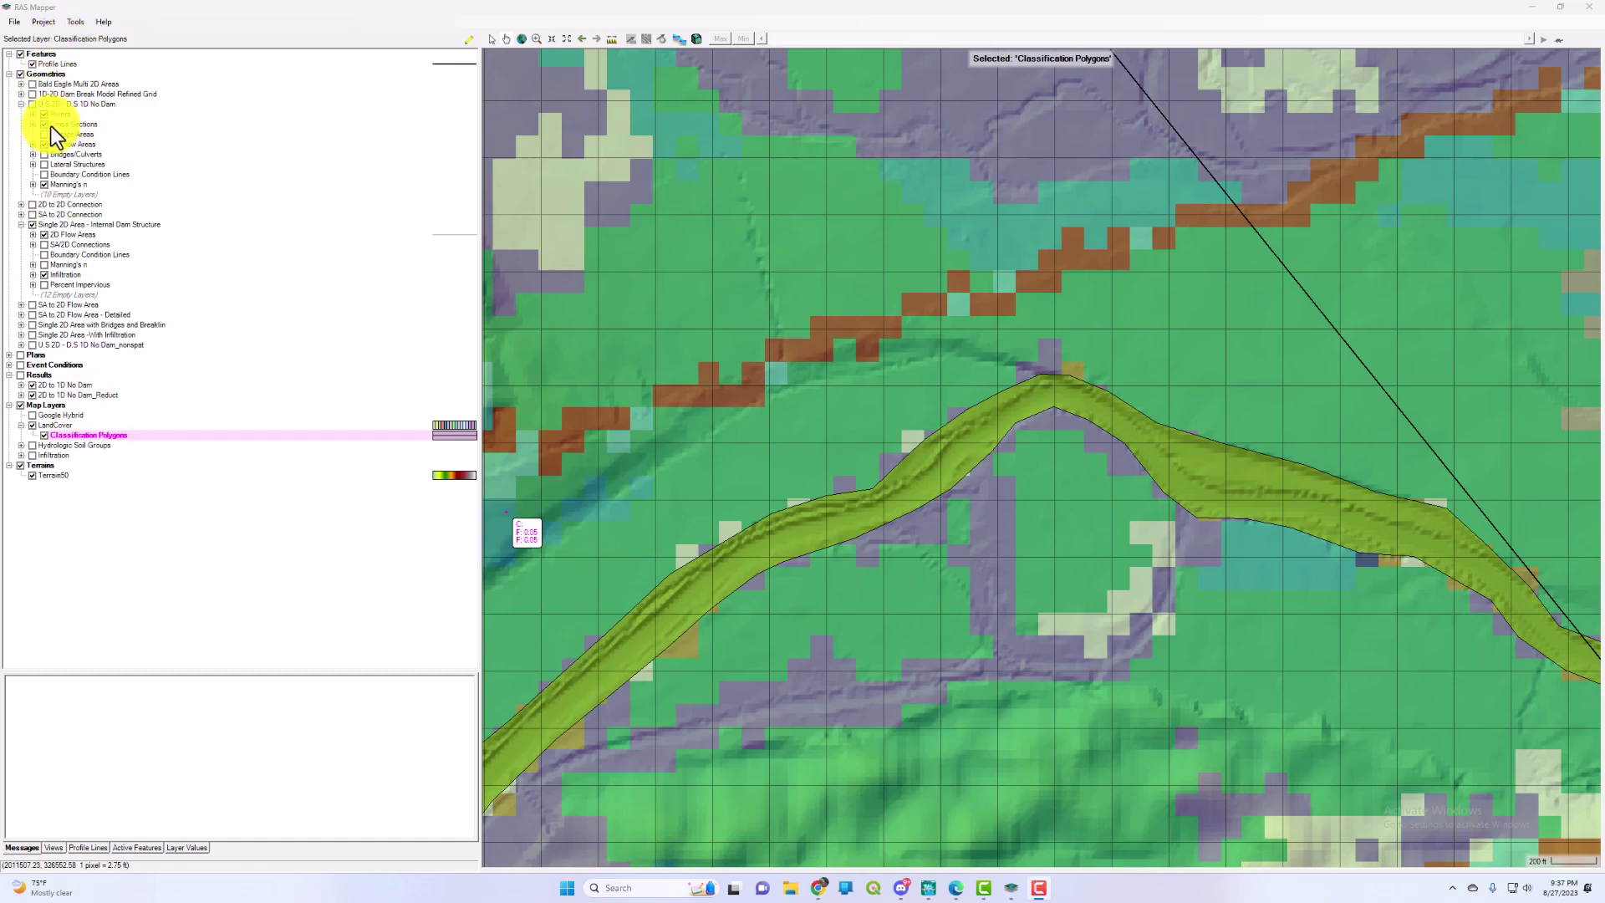
Expand the geometry's Manning's n group, briefly preview Calibration Regions, then select Classification Polygons.
{"action": "left_click", "coordinate": [57, 186]}
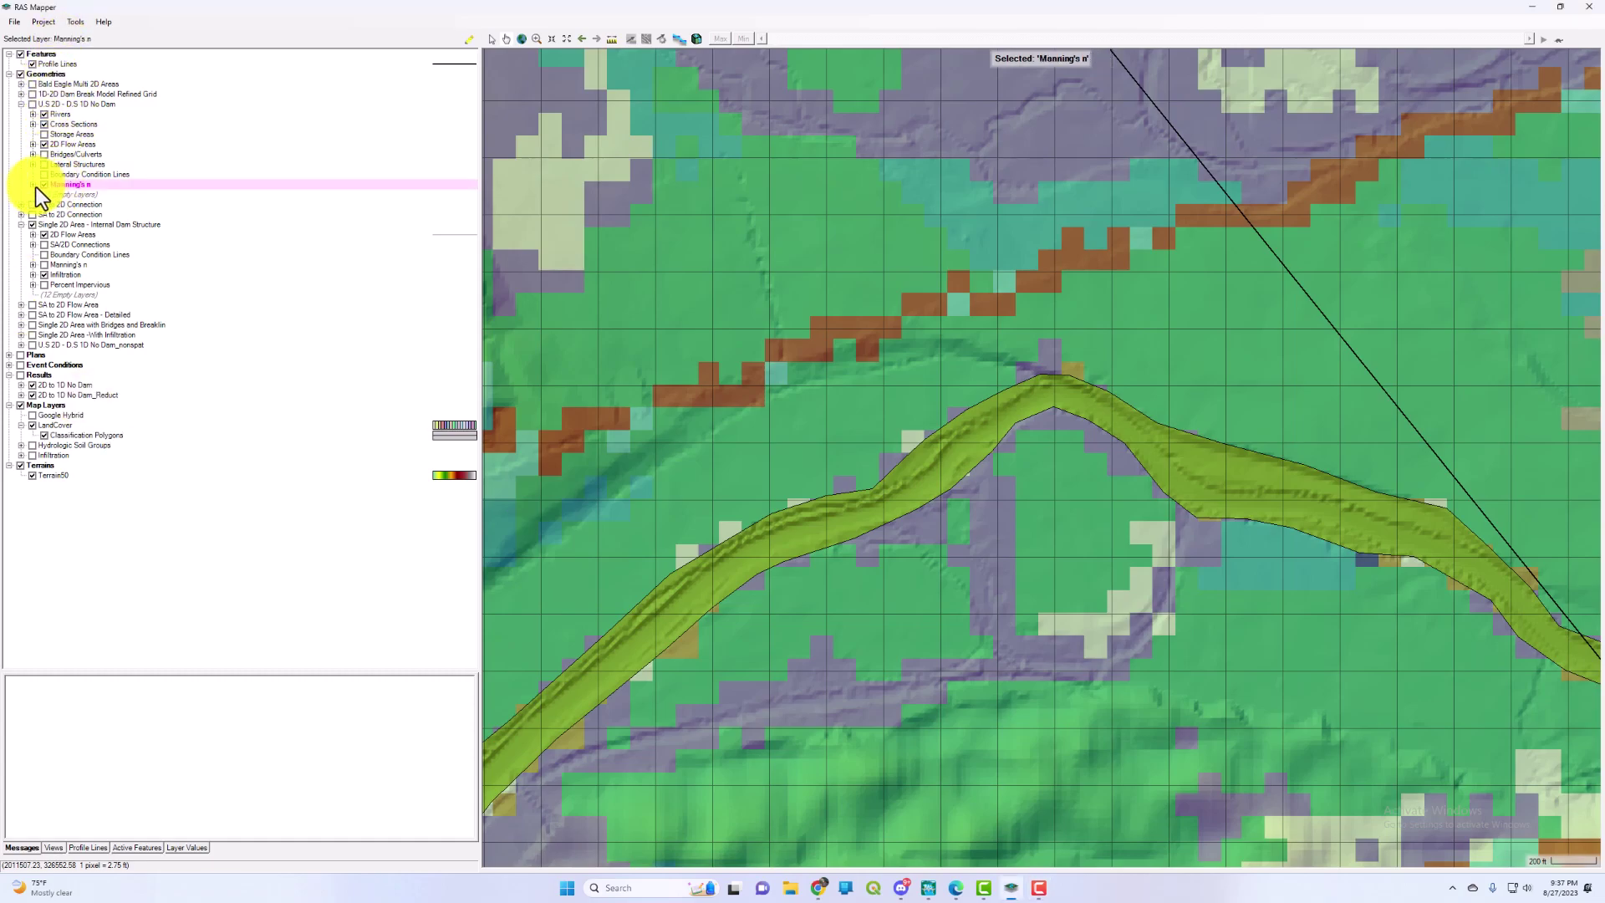
{"action": "left_click", "coordinate": [34, 185]}
{"action": "left_click", "coordinate": [101, 195]}
{"action": "left_click", "coordinate": [57, 195]}
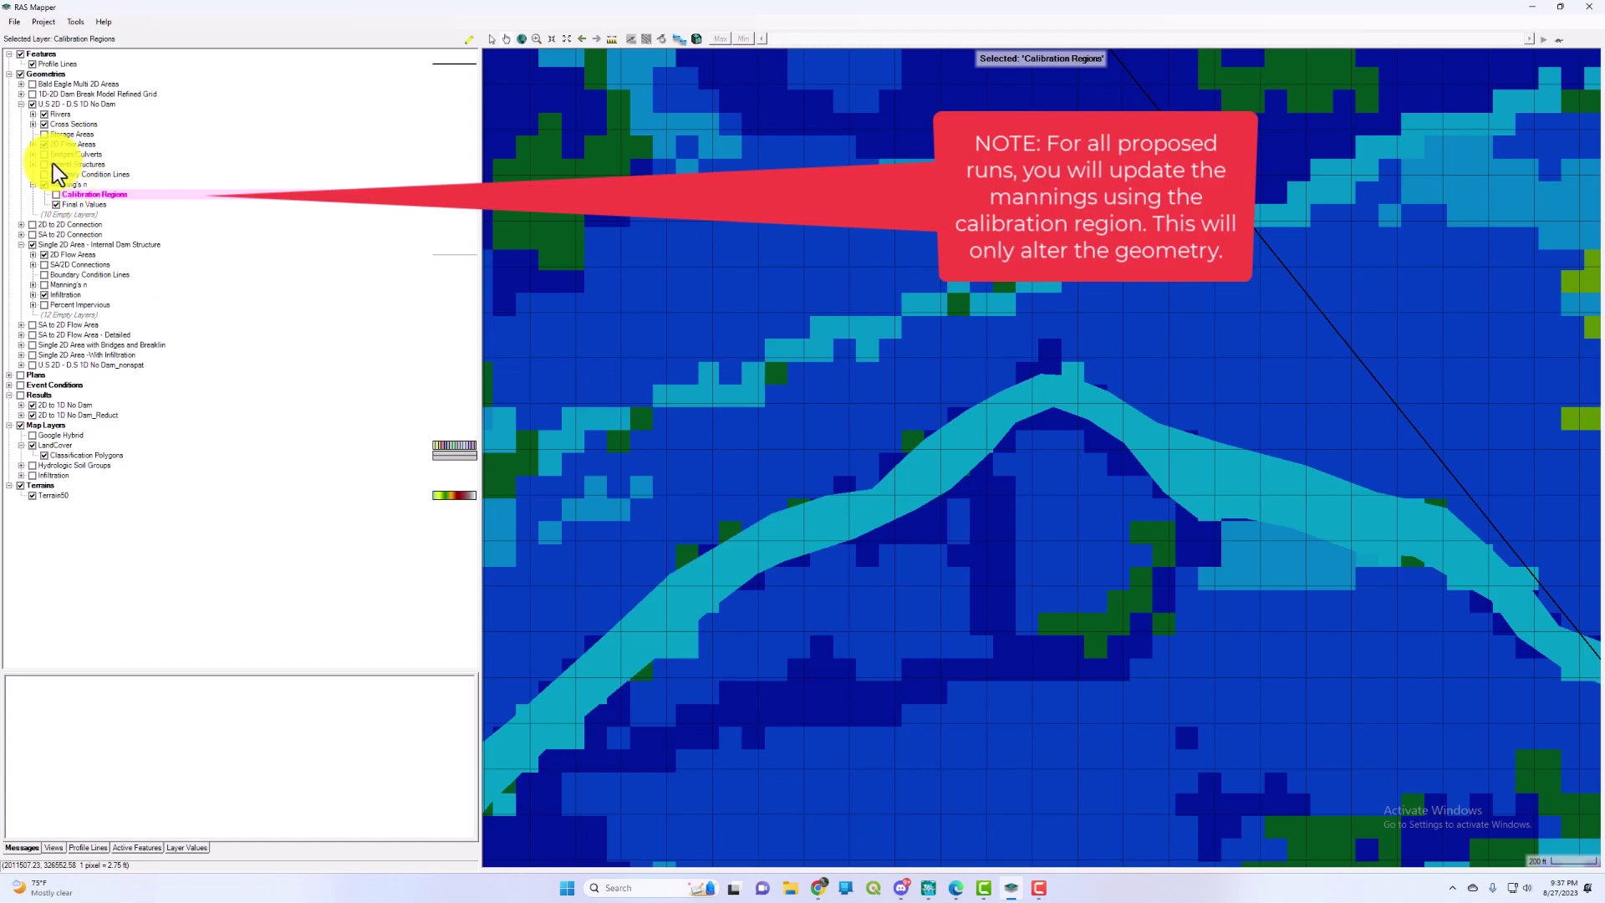
{"action": "left_click", "coordinate": [31, 104]}
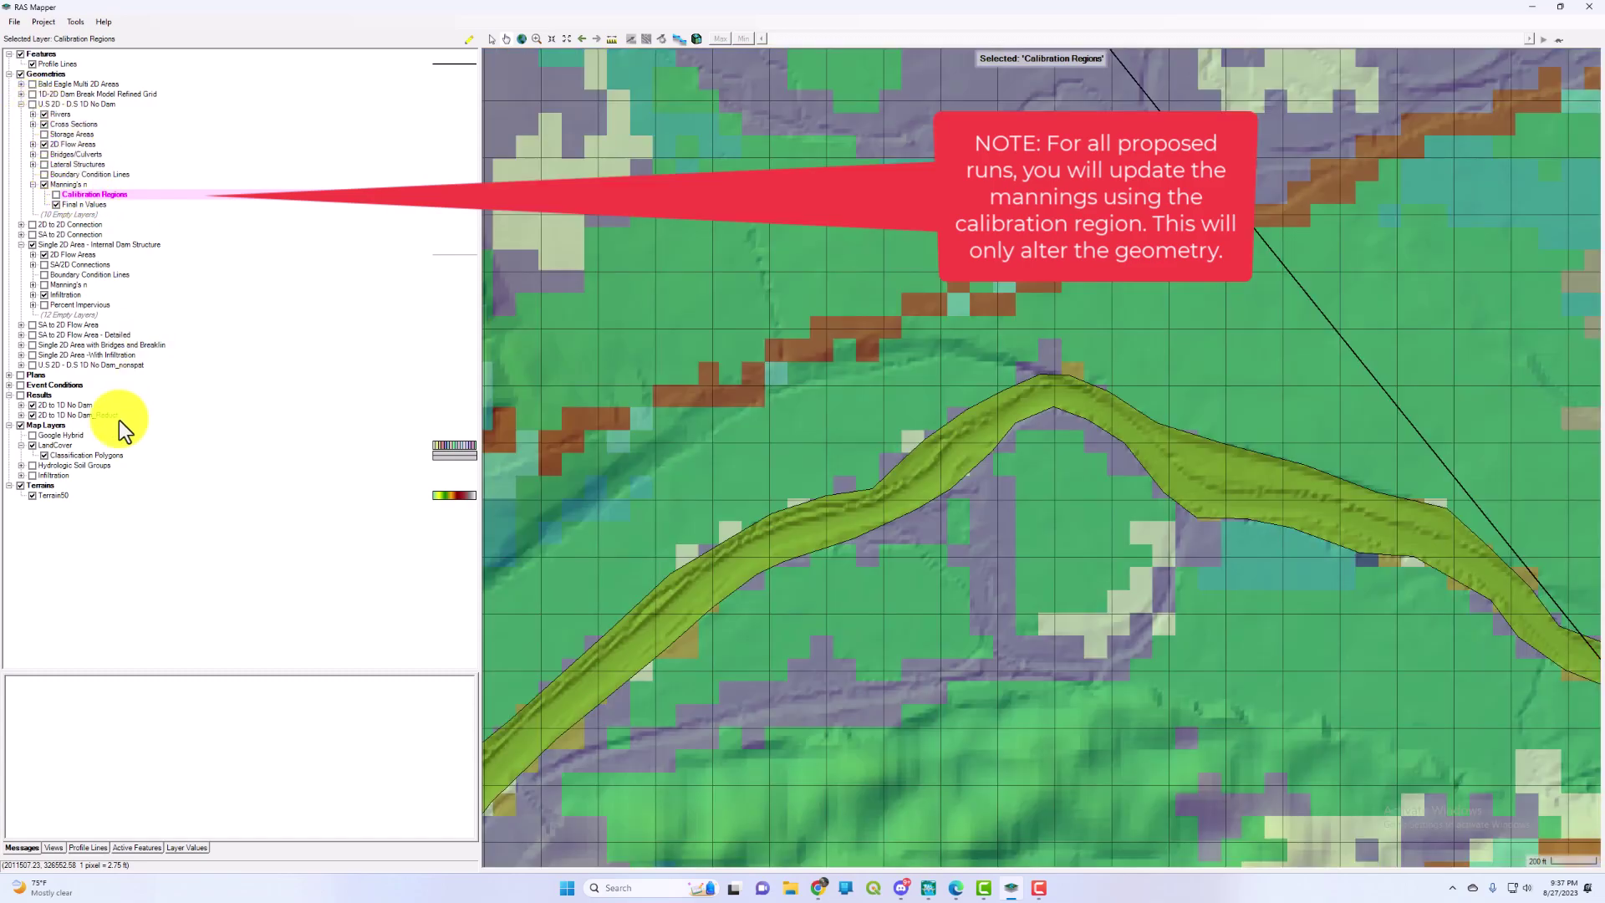
{"action": "left_click", "coordinate": [87, 457]}
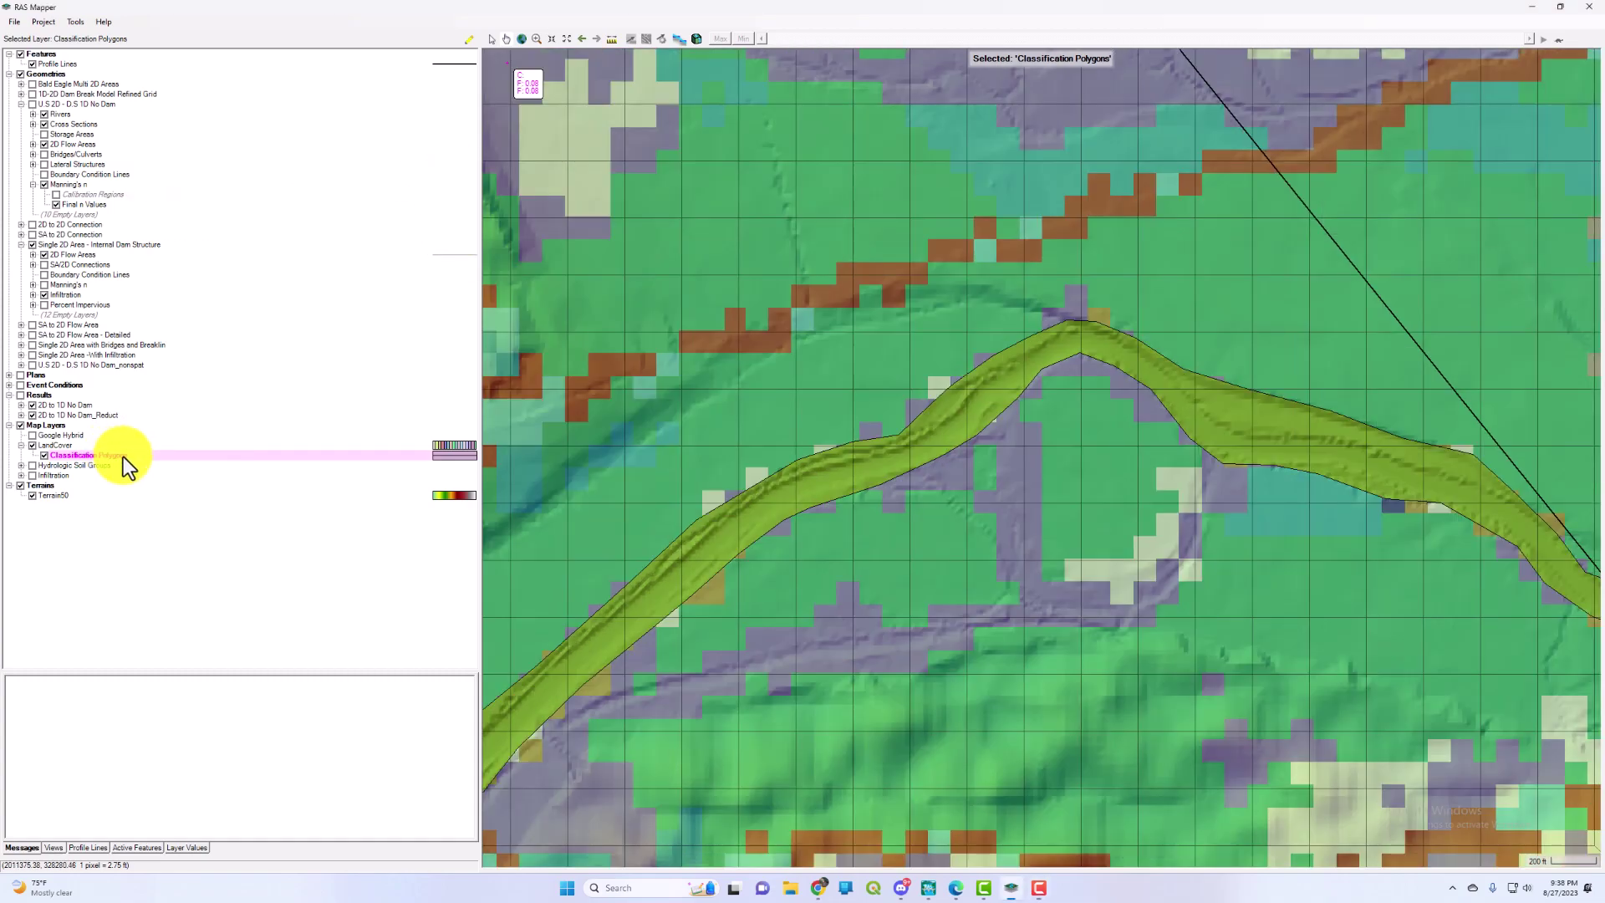
Put the Classification Polygons layer into edit mode with the Draw Polygon tool.
{"action": "right_click", "coordinate": [123, 458]}
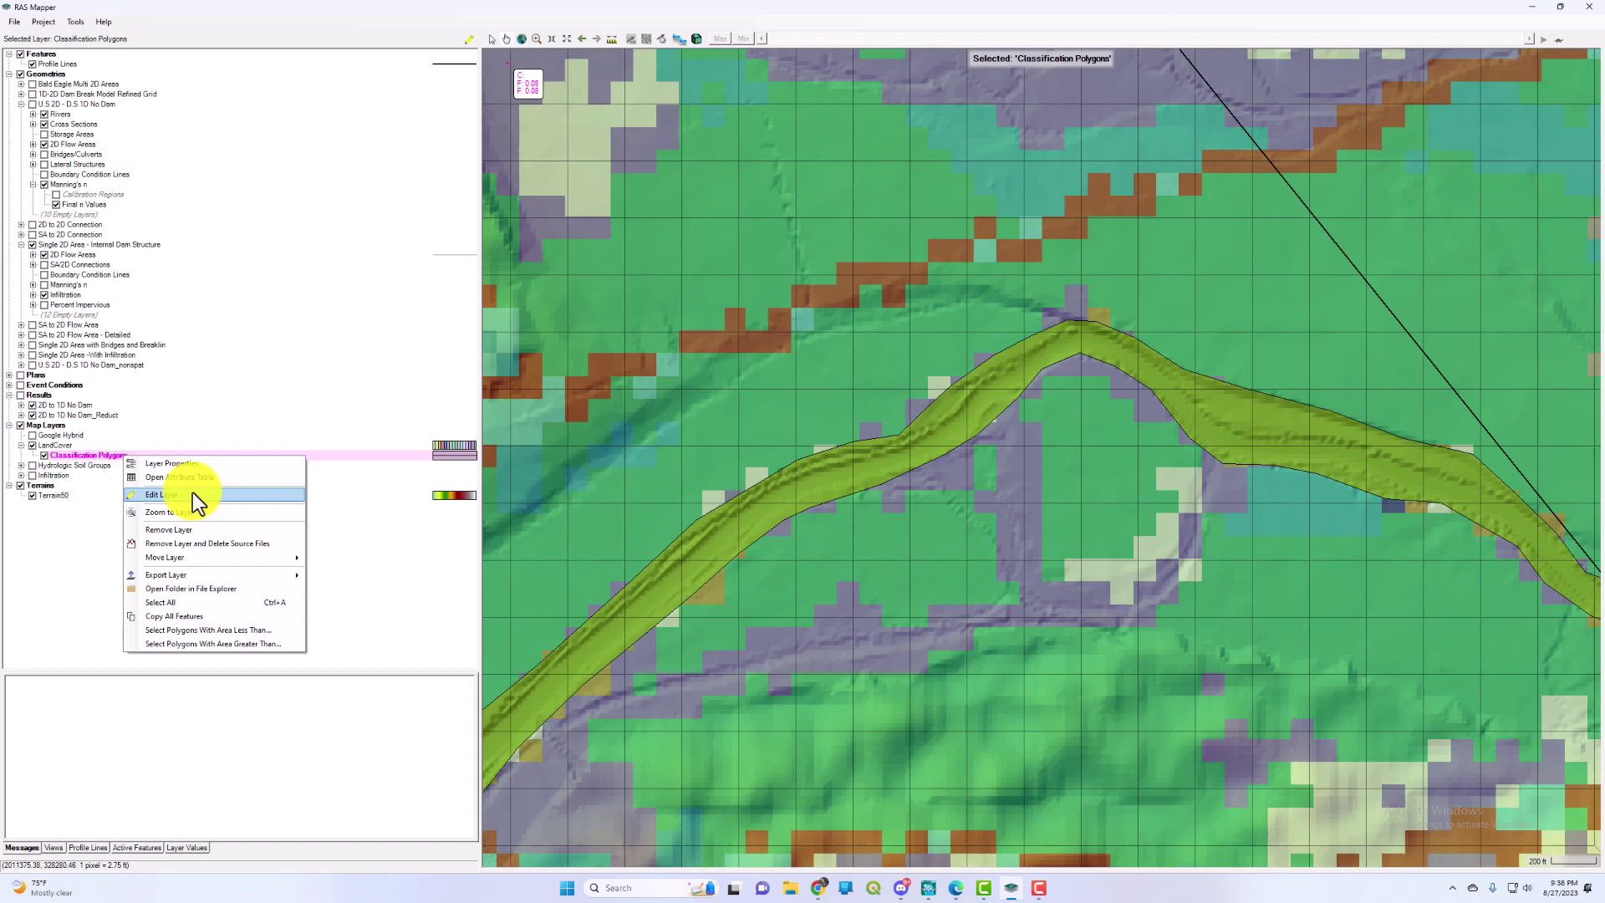
{"action": "left_click", "coordinate": [192, 493]}
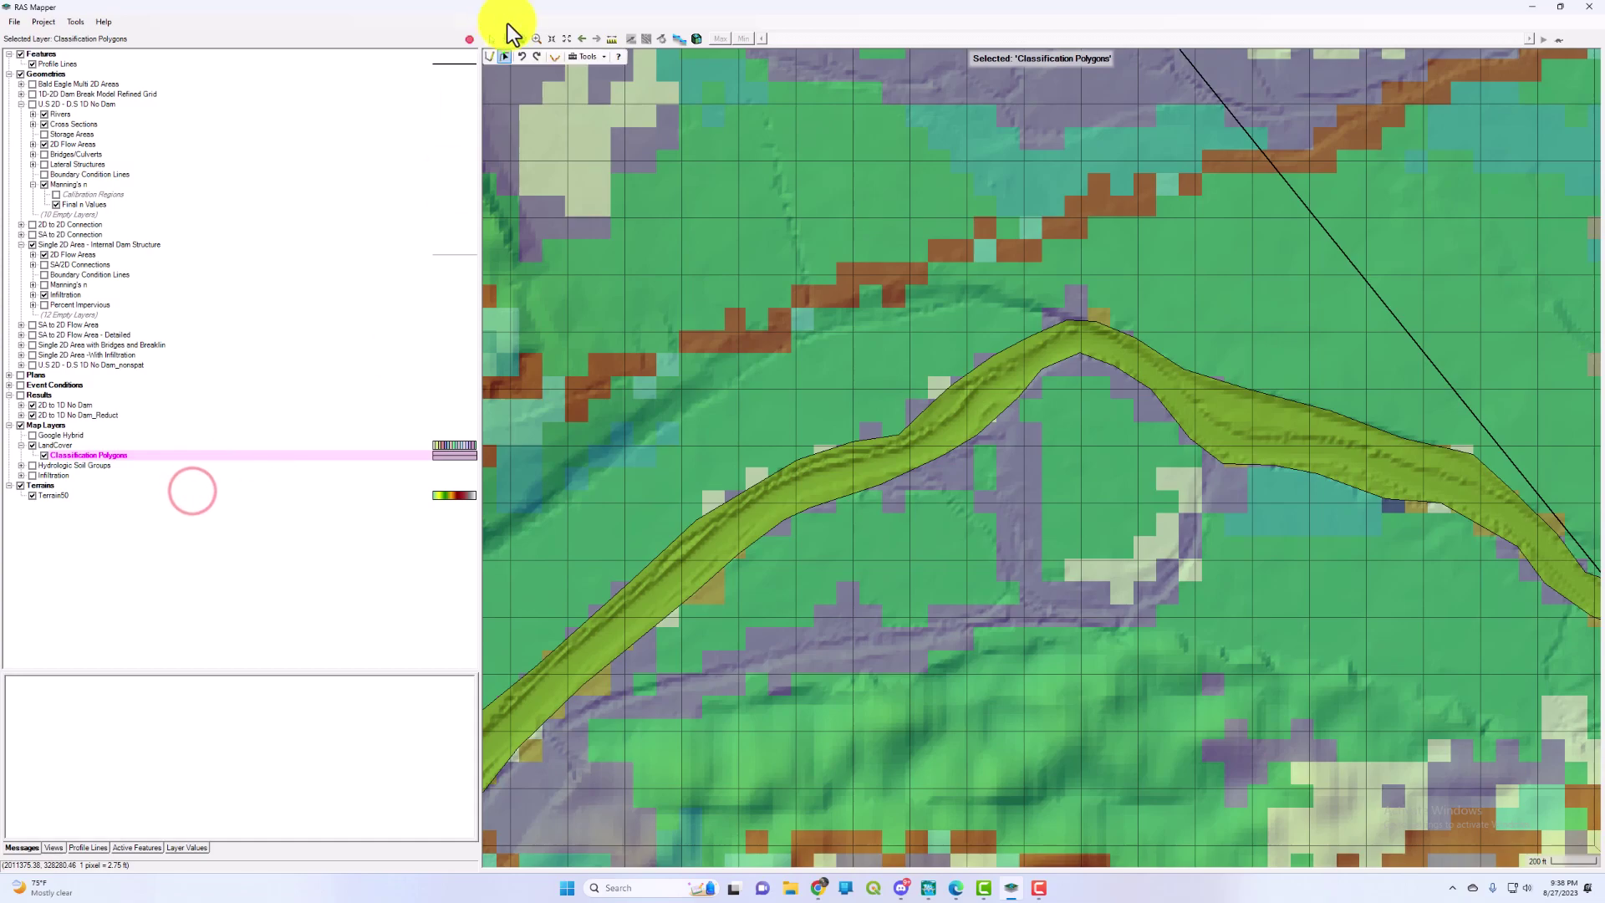
{"action": "left_click", "coordinate": [493, 56]}
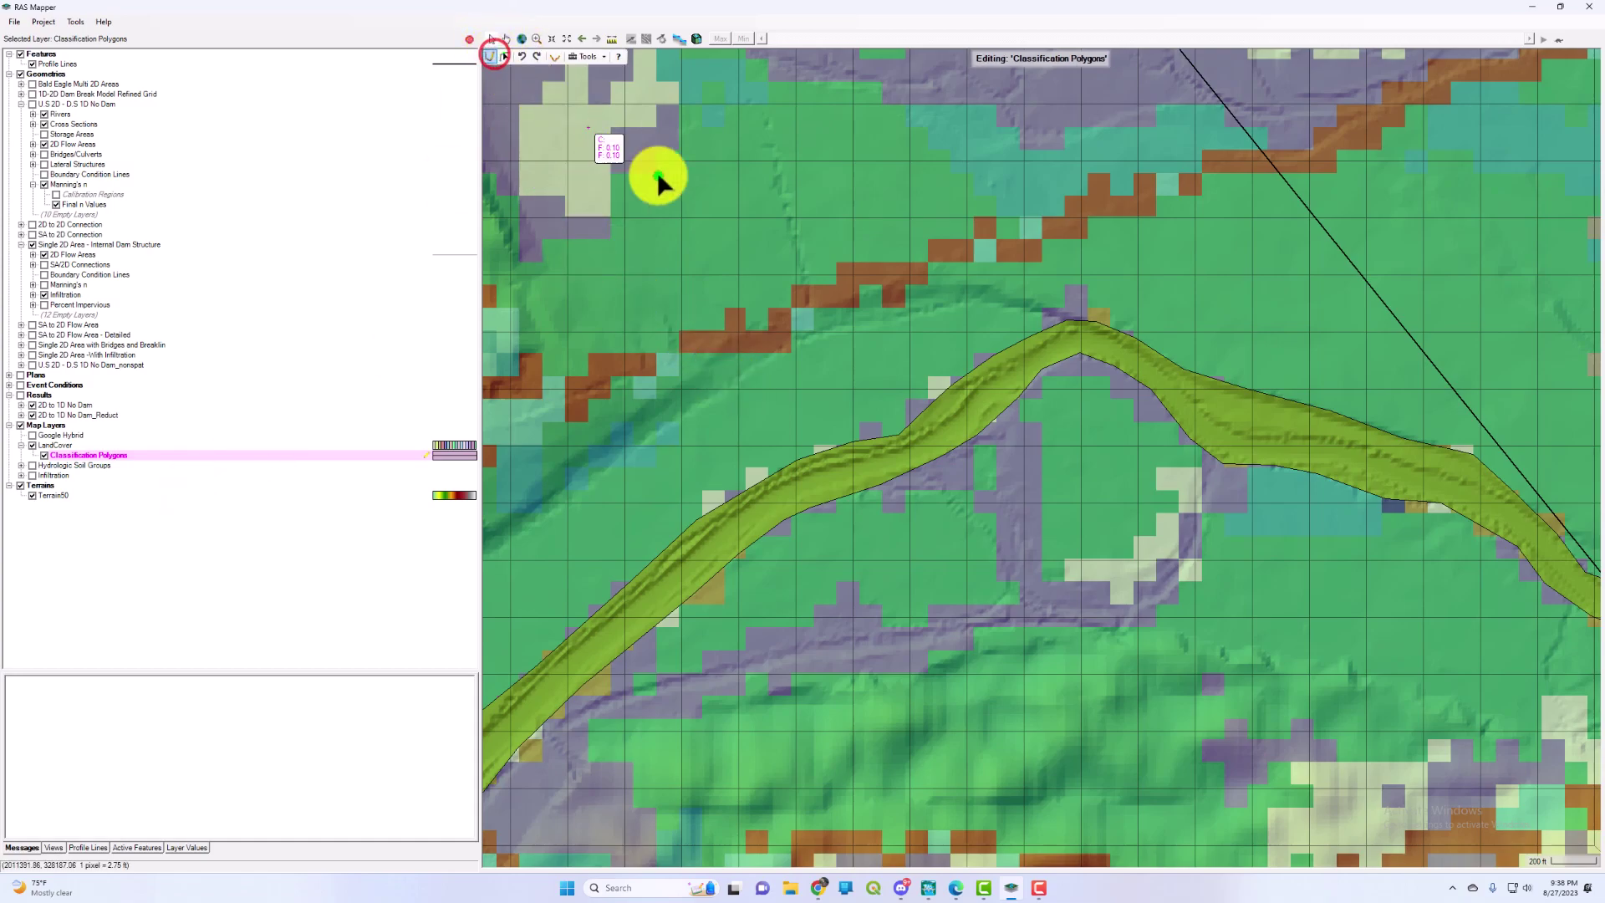
Trace a new polygon along the river's north bank and finish it.
{"action": "left_click", "coordinate": [626, 493]}
{"action": "left_click", "coordinate": [687, 429]}
{"action": "left_click", "coordinate": [736, 380]}
{"action": "left_click", "coordinate": [800, 338]}
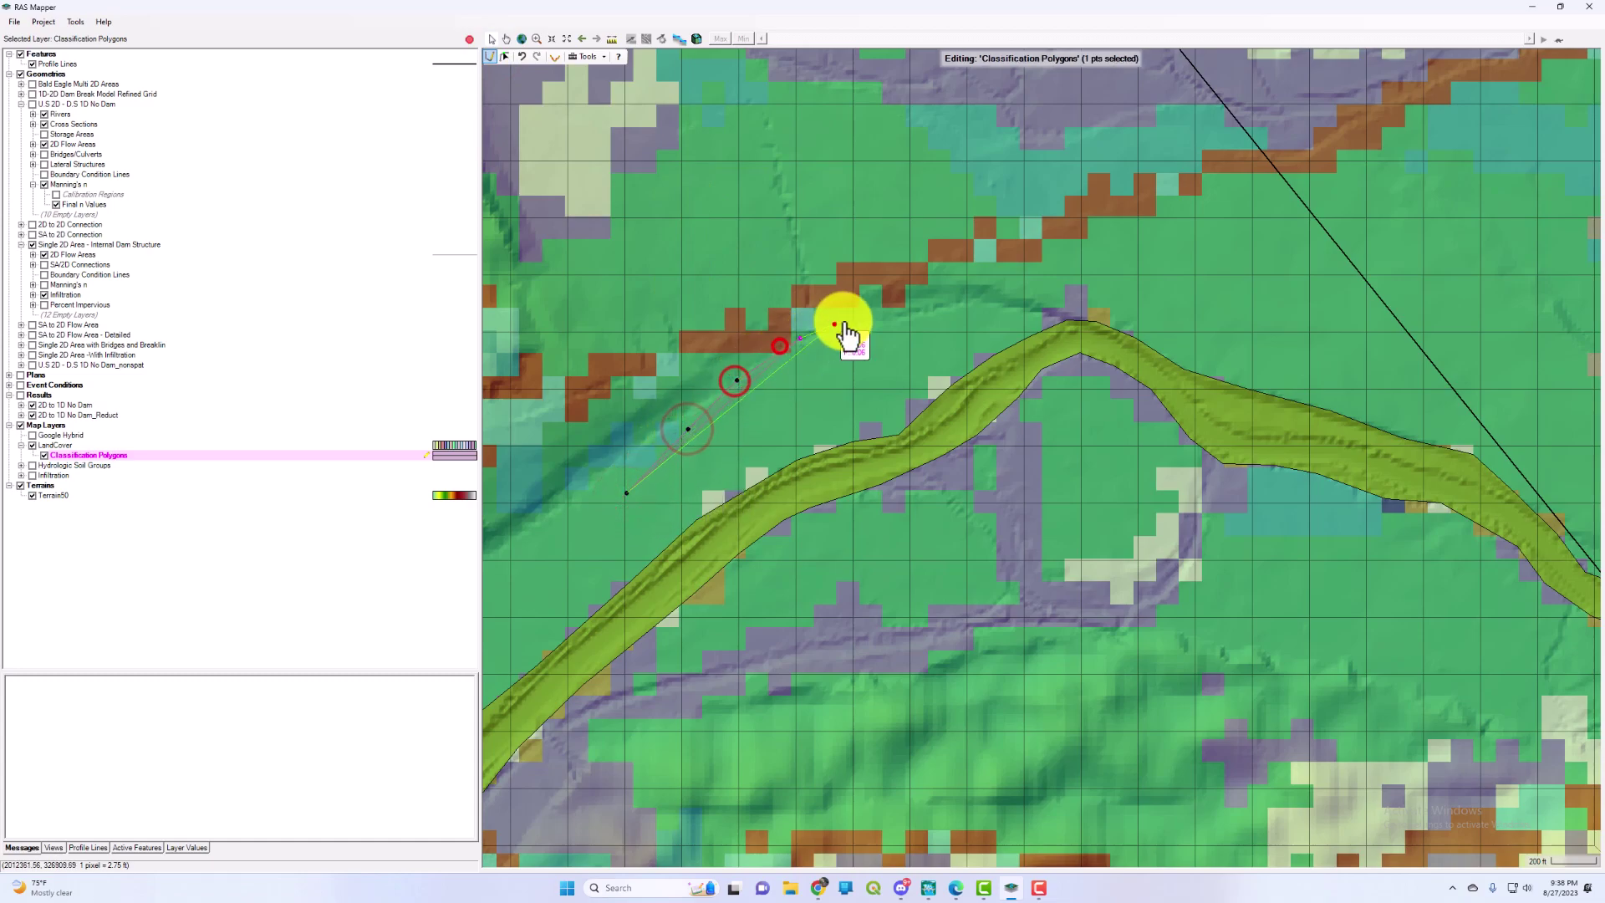
{"action": "left_click", "coordinate": [868, 310]}
{"action": "left_click", "coordinate": [943, 285]}
{"action": "left_click", "coordinate": [984, 290]}
{"action": "left_click", "coordinate": [992, 309]}
{"action": "left_click", "coordinate": [959, 334]}
{"action": "left_click", "coordinate": [888, 361]}
{"action": "left_click", "coordinate": [777, 401]}
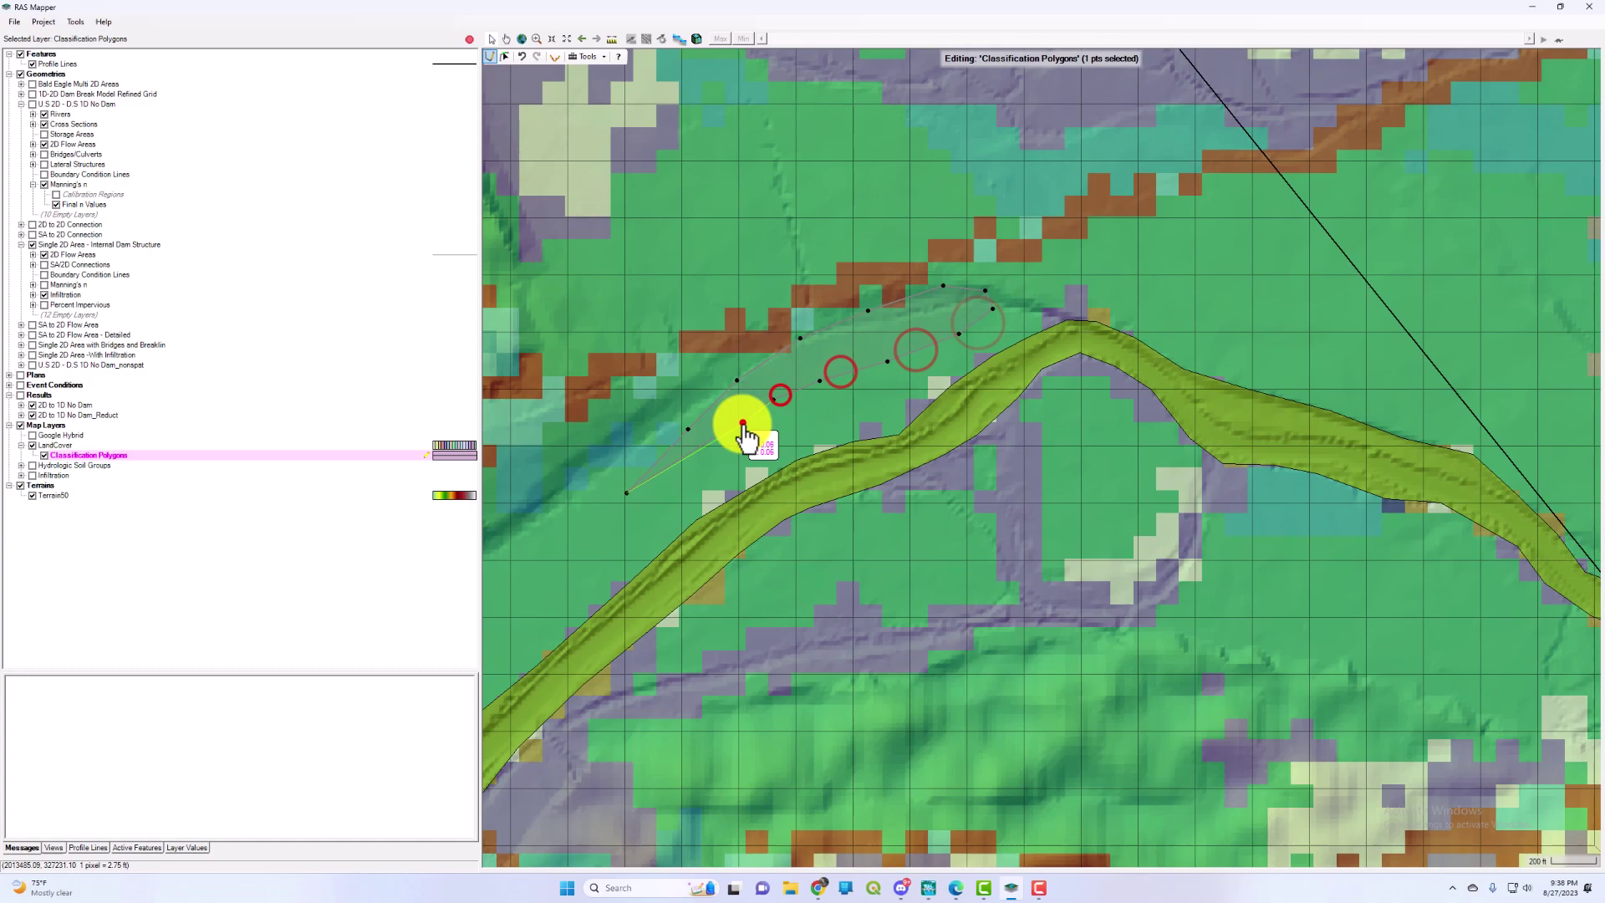
{"action": "left_click", "coordinate": [735, 439]}
{"action": "double_click", "coordinate": [726, 450]}
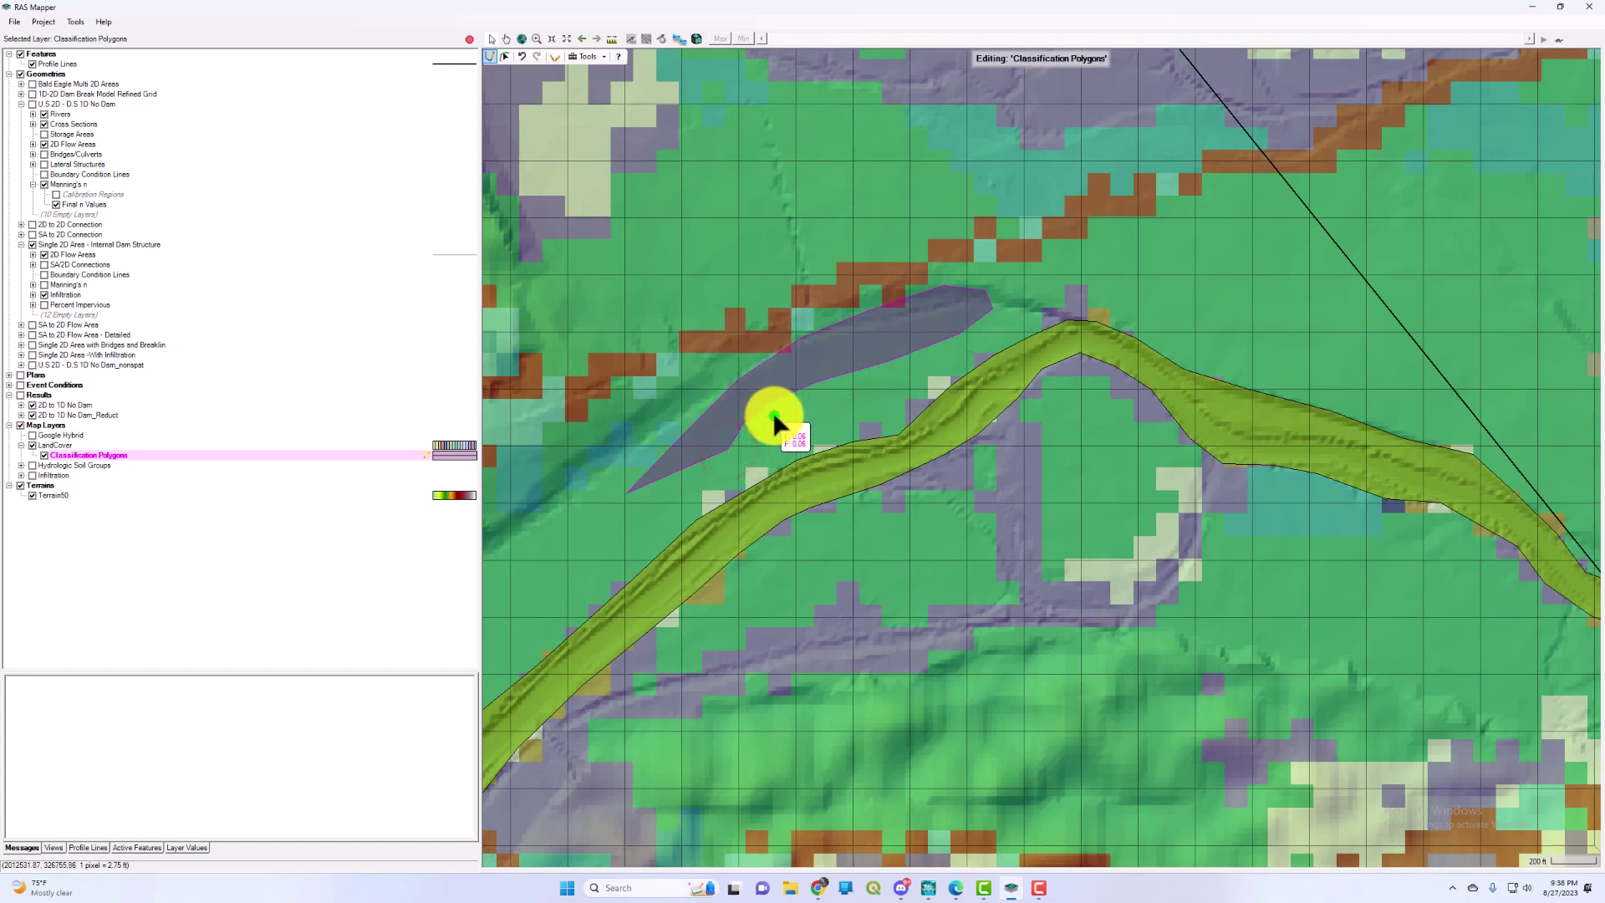
{"action": "left_click", "coordinate": [504, 55]}
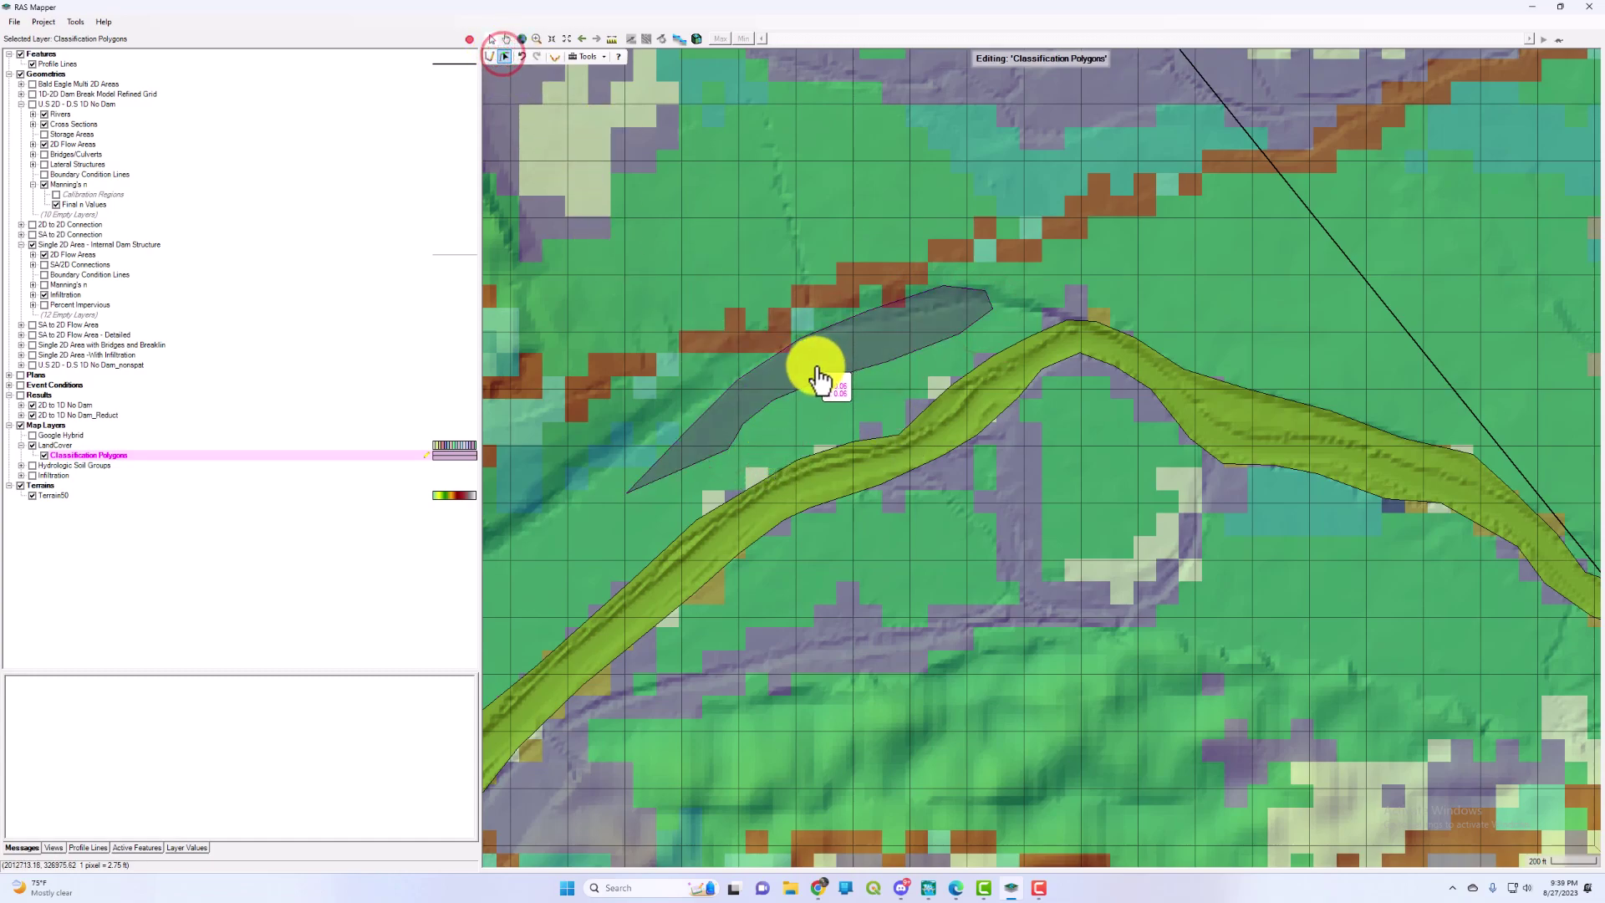
Classify the new northern polygon as Main Channel with Manning's n 0.035.
{"action": "right_click", "coordinate": [823, 363]}
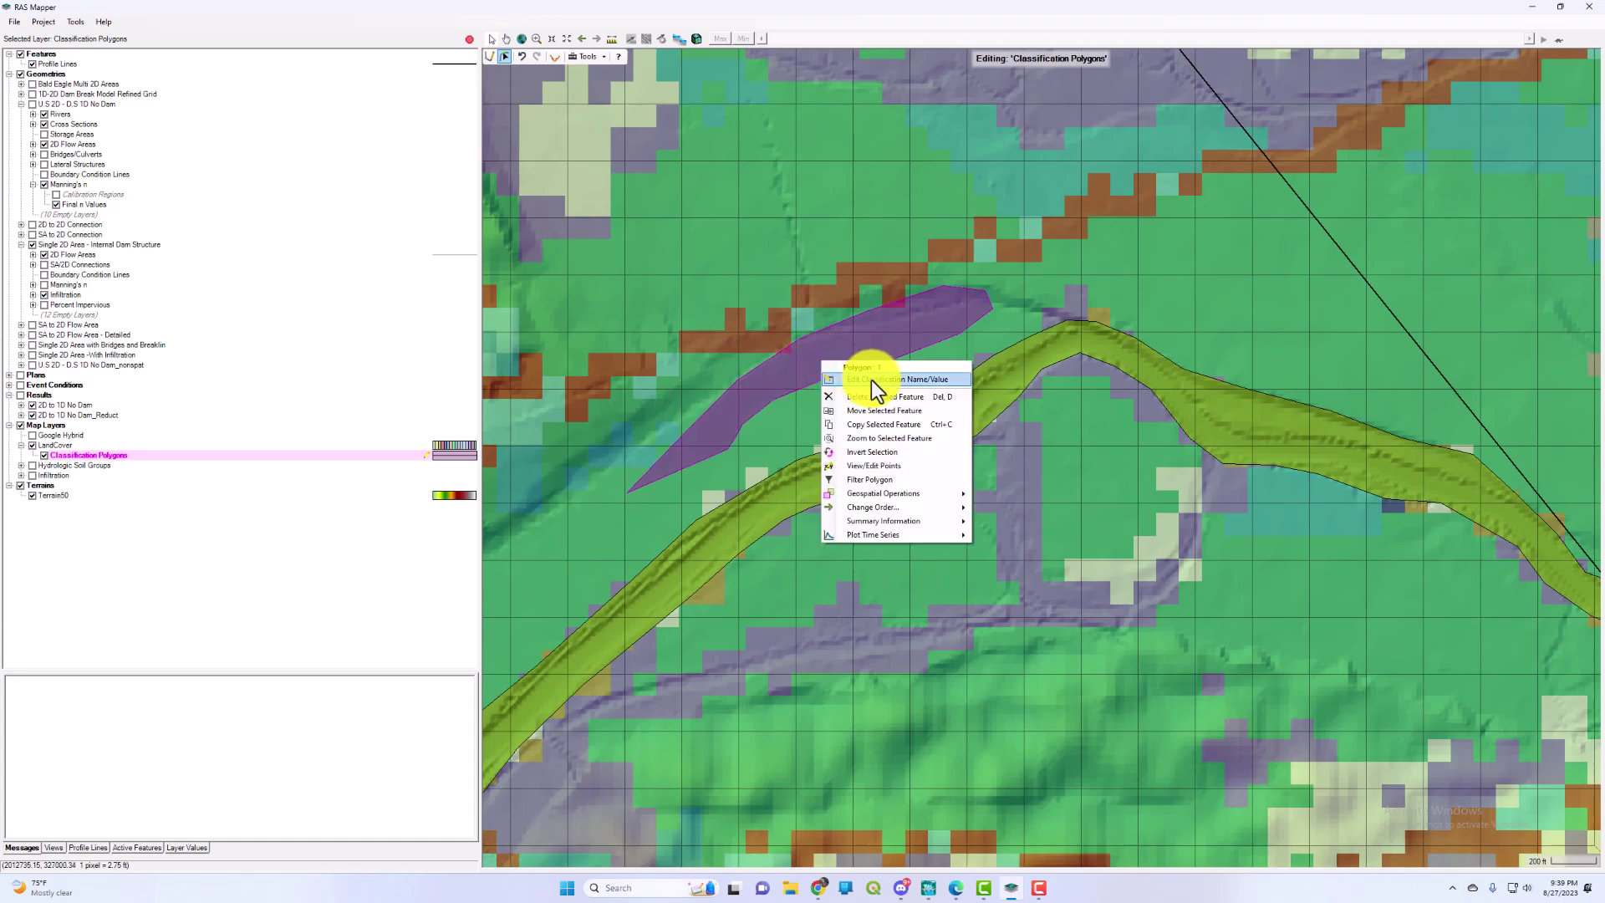
{"action": "left_click", "coordinate": [871, 380]}
{"action": "left_click_drag", "start_coordinate": [810, 388], "coordinate": [1060, 362]}
{"action": "left_click", "coordinate": [1132, 383]}
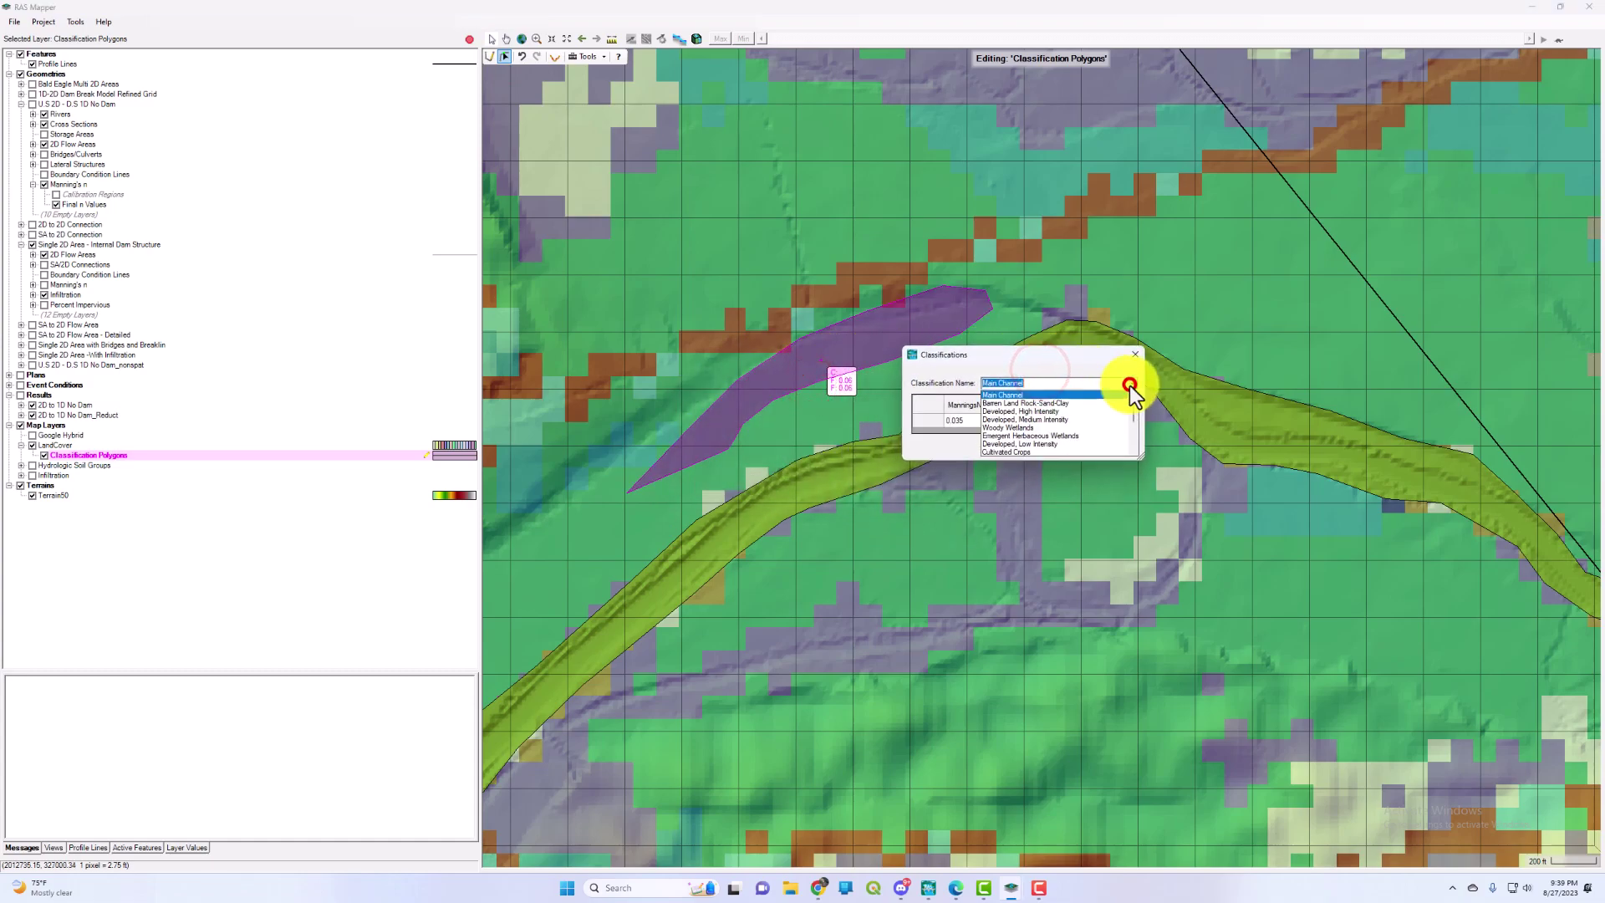
{"action": "left_click", "coordinate": [1005, 393]}
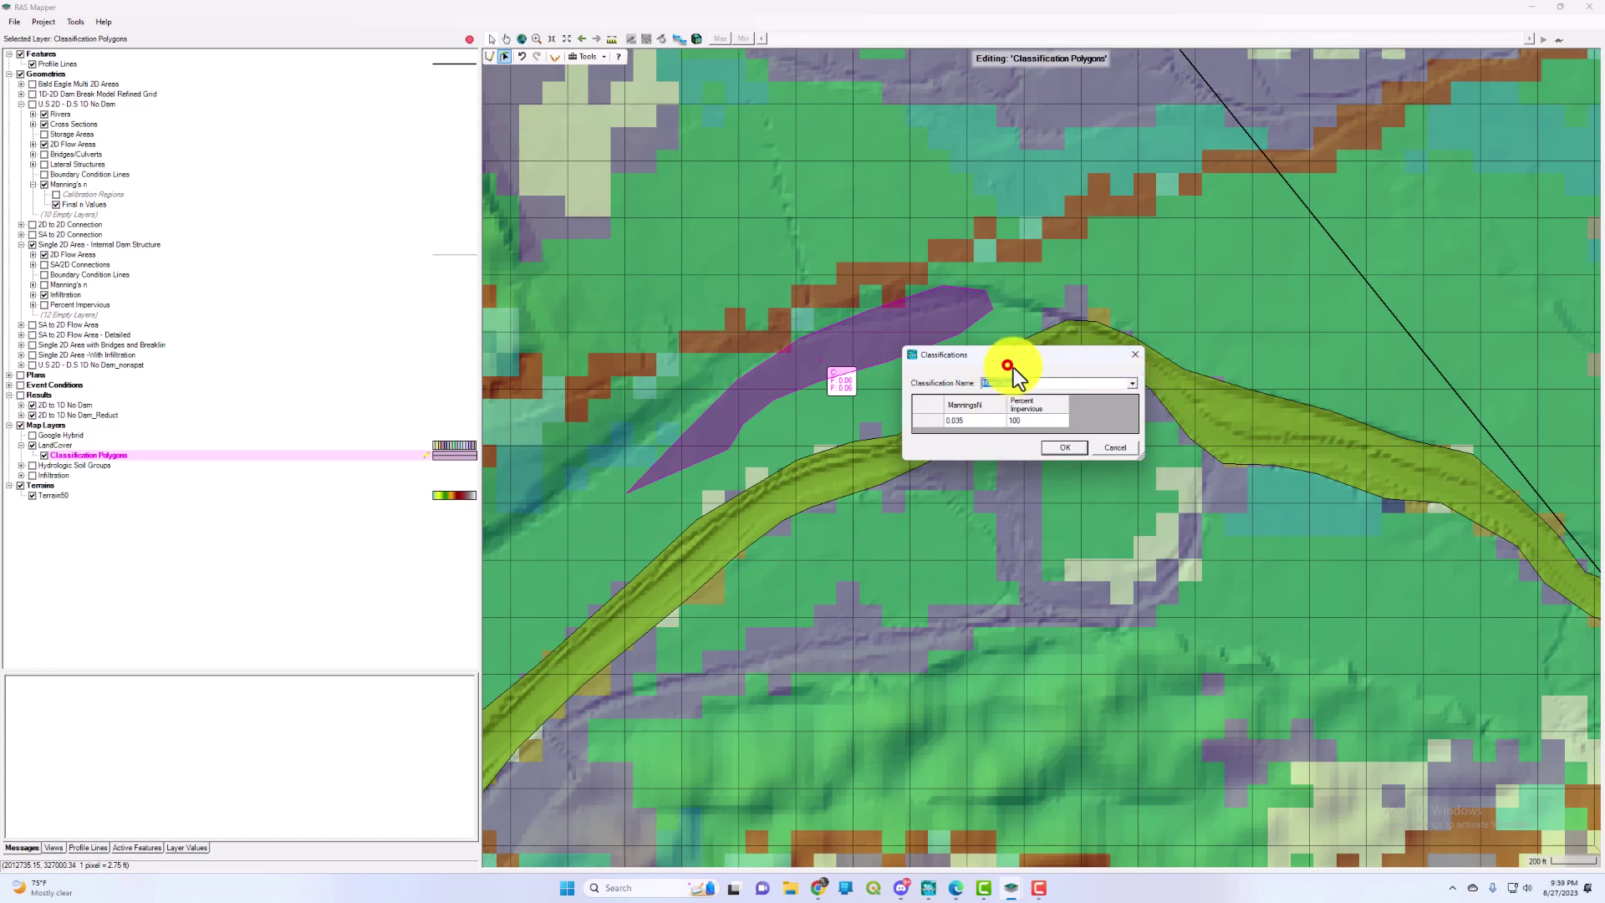
{"action": "left_click", "coordinate": [1130, 385]}
{"action": "scroll", "coordinate": [1070, 431], "scroll_direction": "down", "scroll_amount": 3}
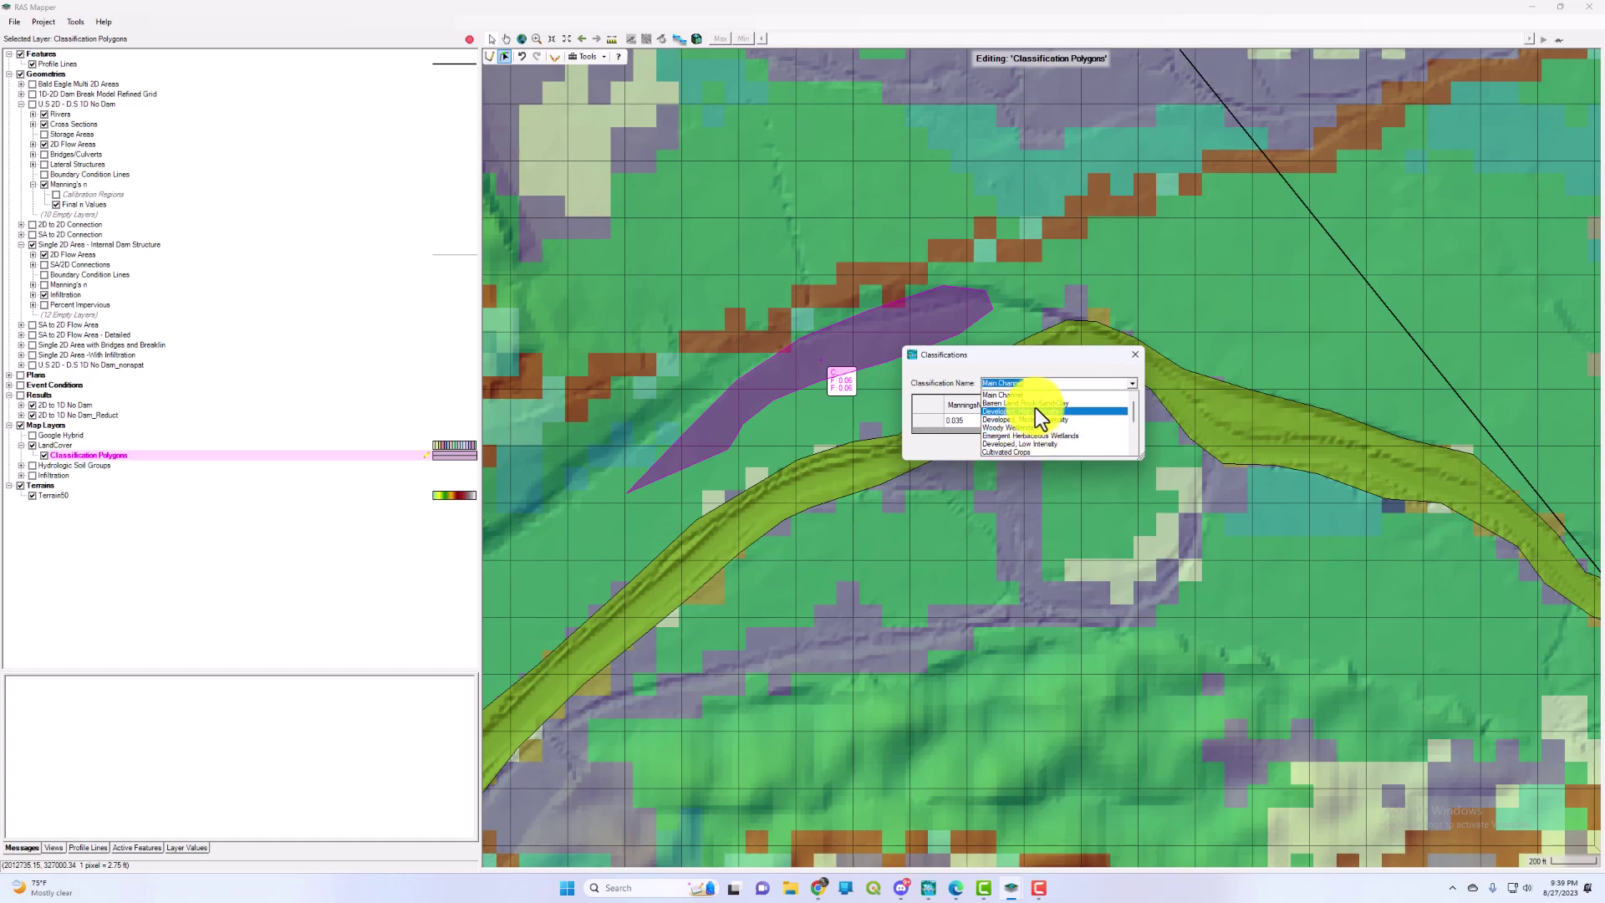
{"action": "left_click", "coordinate": [1042, 396]}
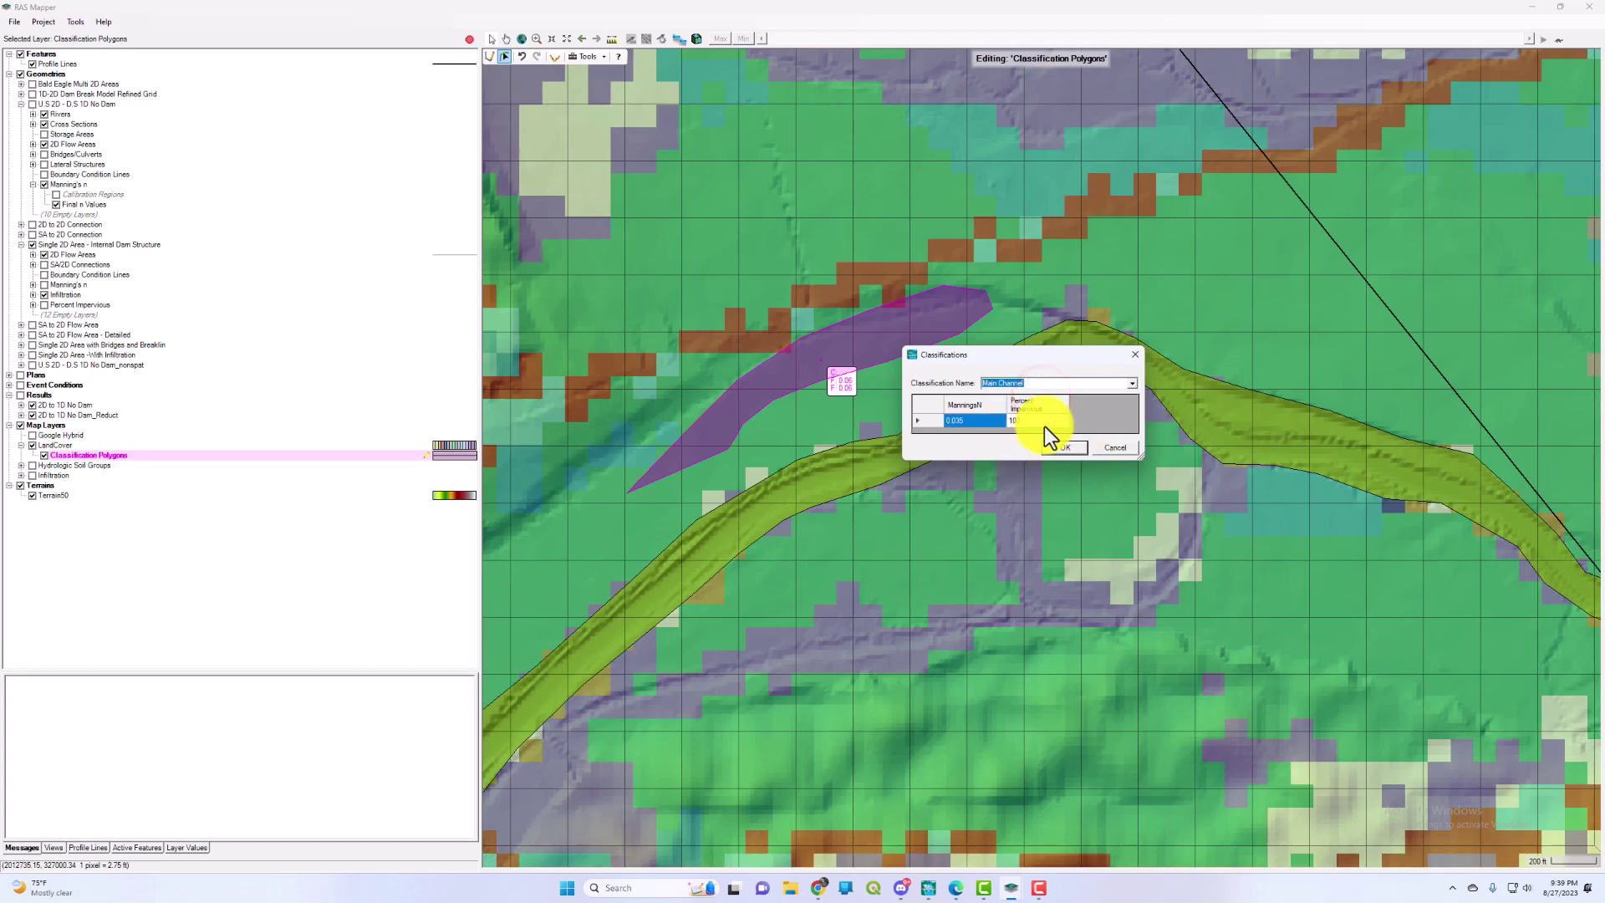
{"action": "left_click", "coordinate": [1061, 449]}
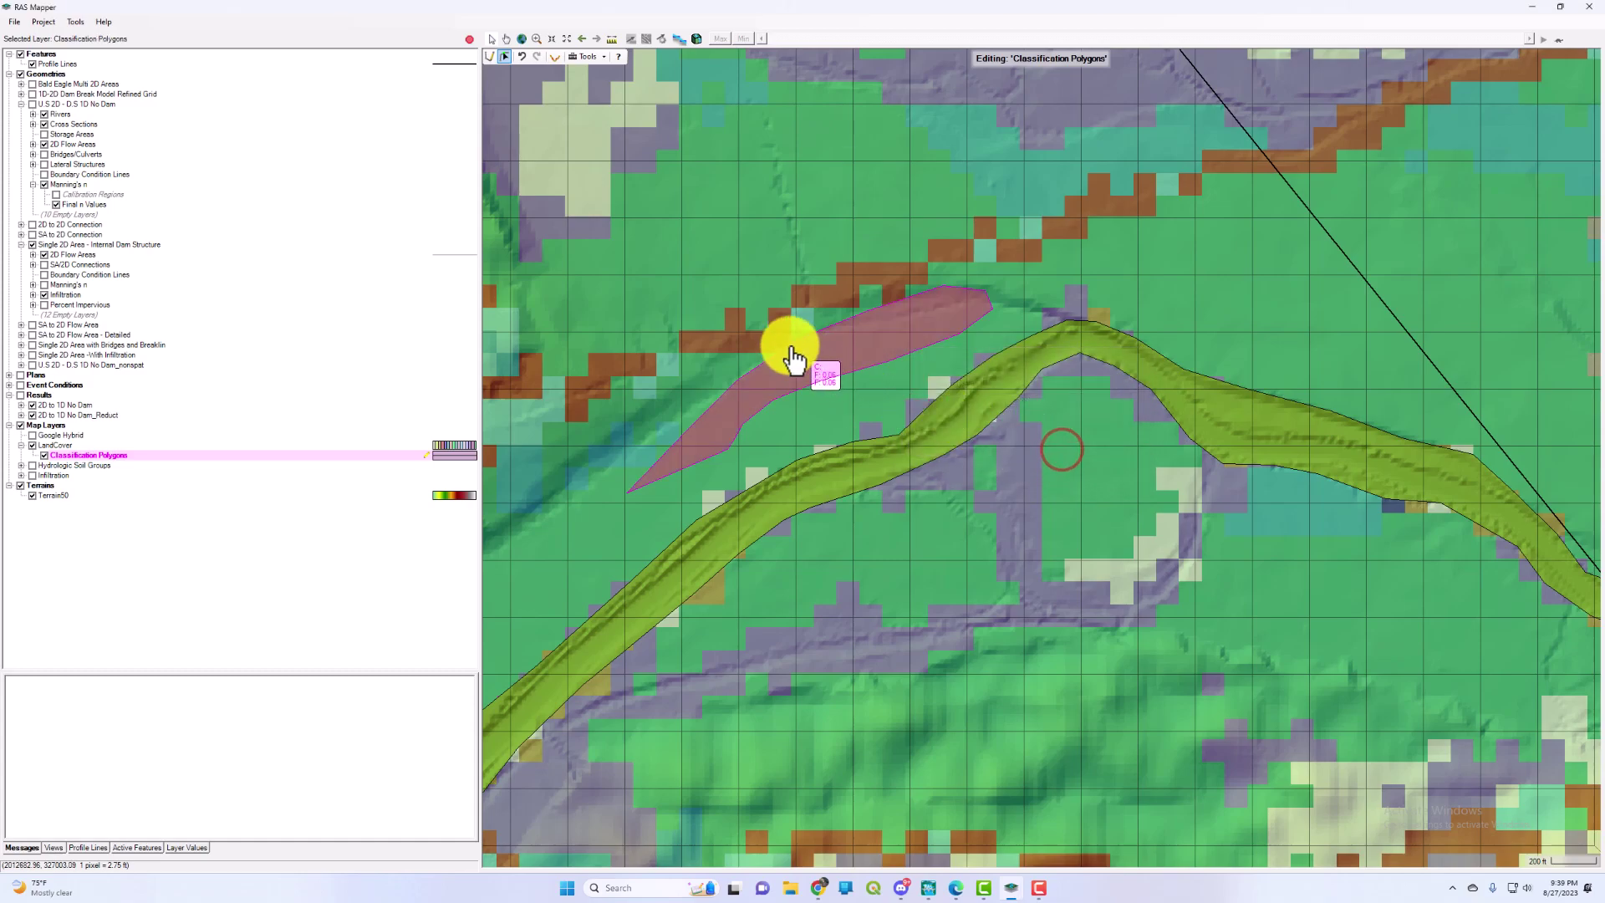
{"action": "left_click", "coordinate": [740, 318]}
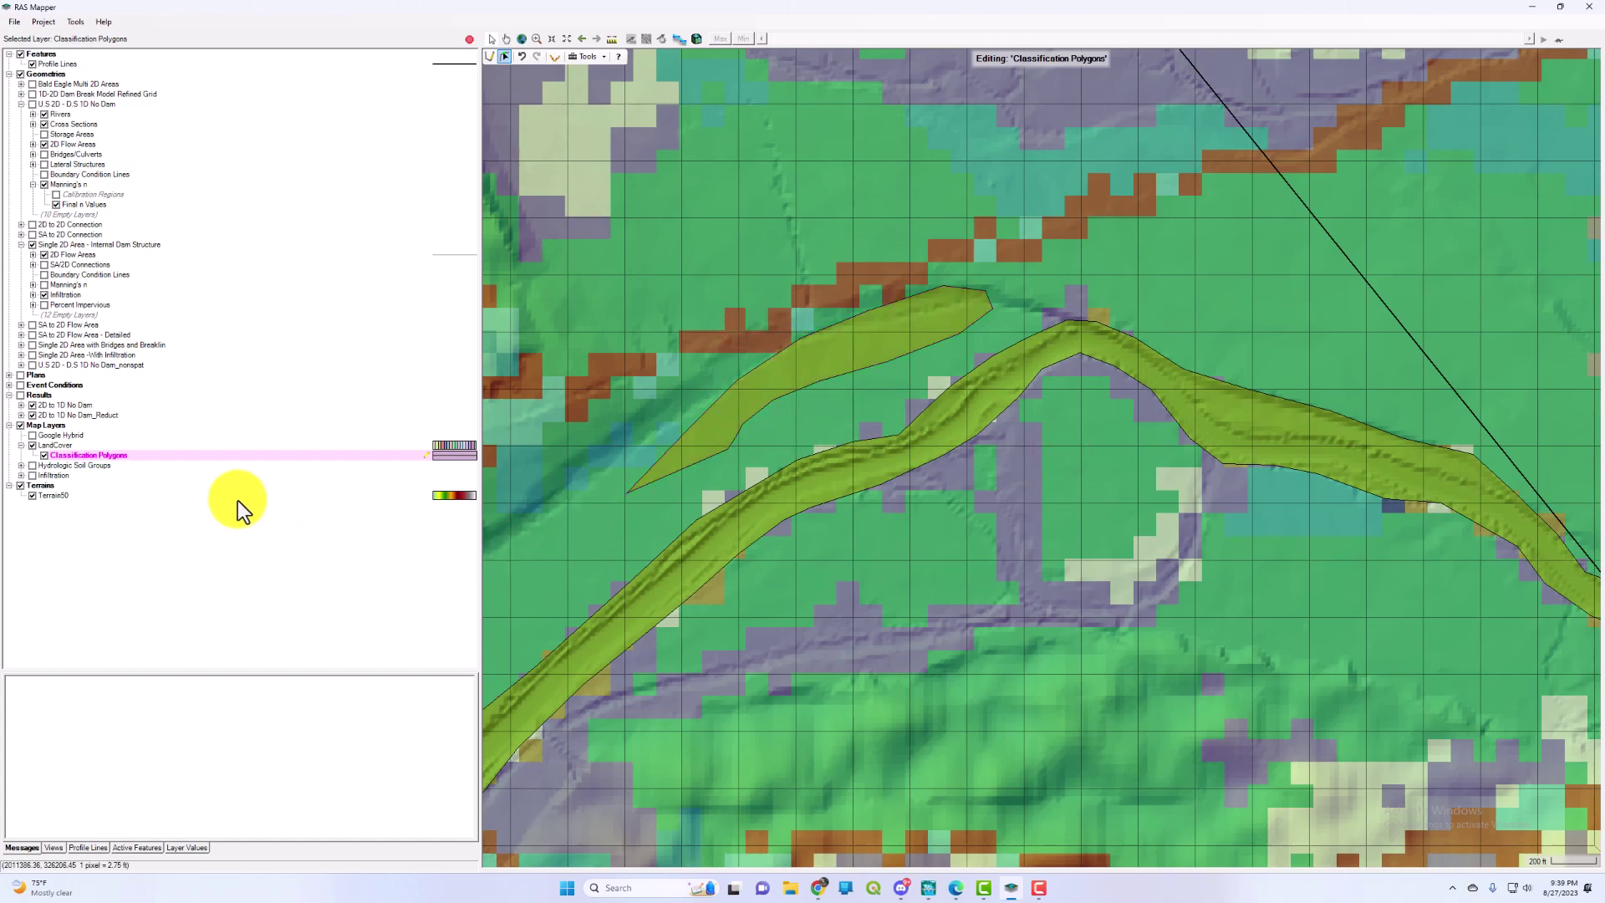
{"action": "left_click", "coordinate": [504, 56]}
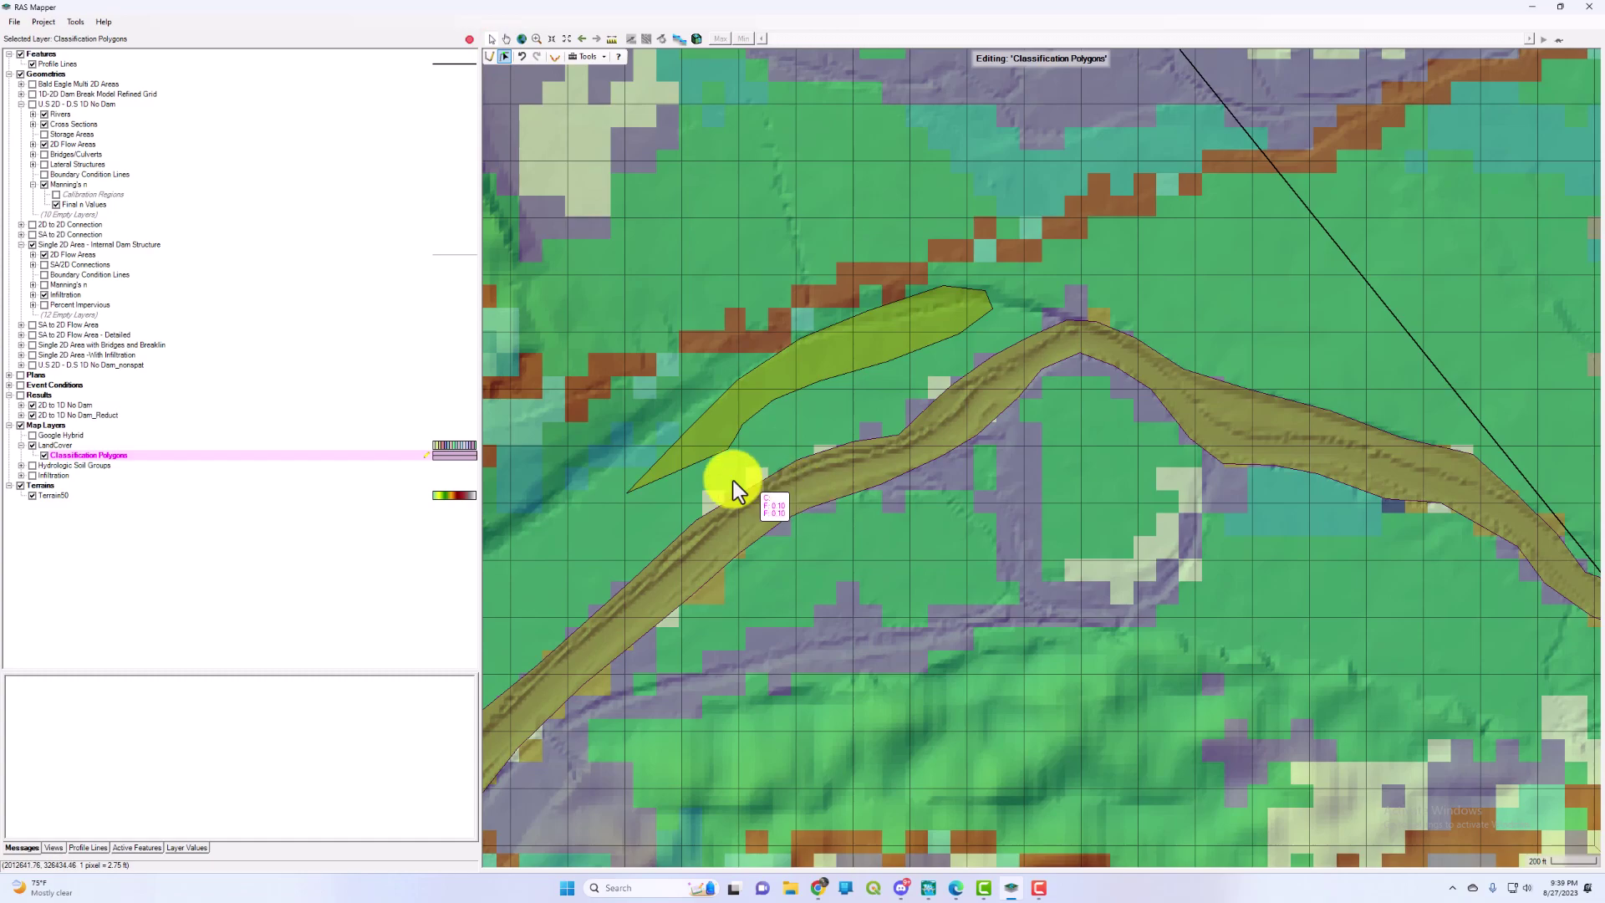
Stop editing, save the classification polygon edits, and check the new polygon's value.
{"action": "left_click", "coordinate": [469, 40]}
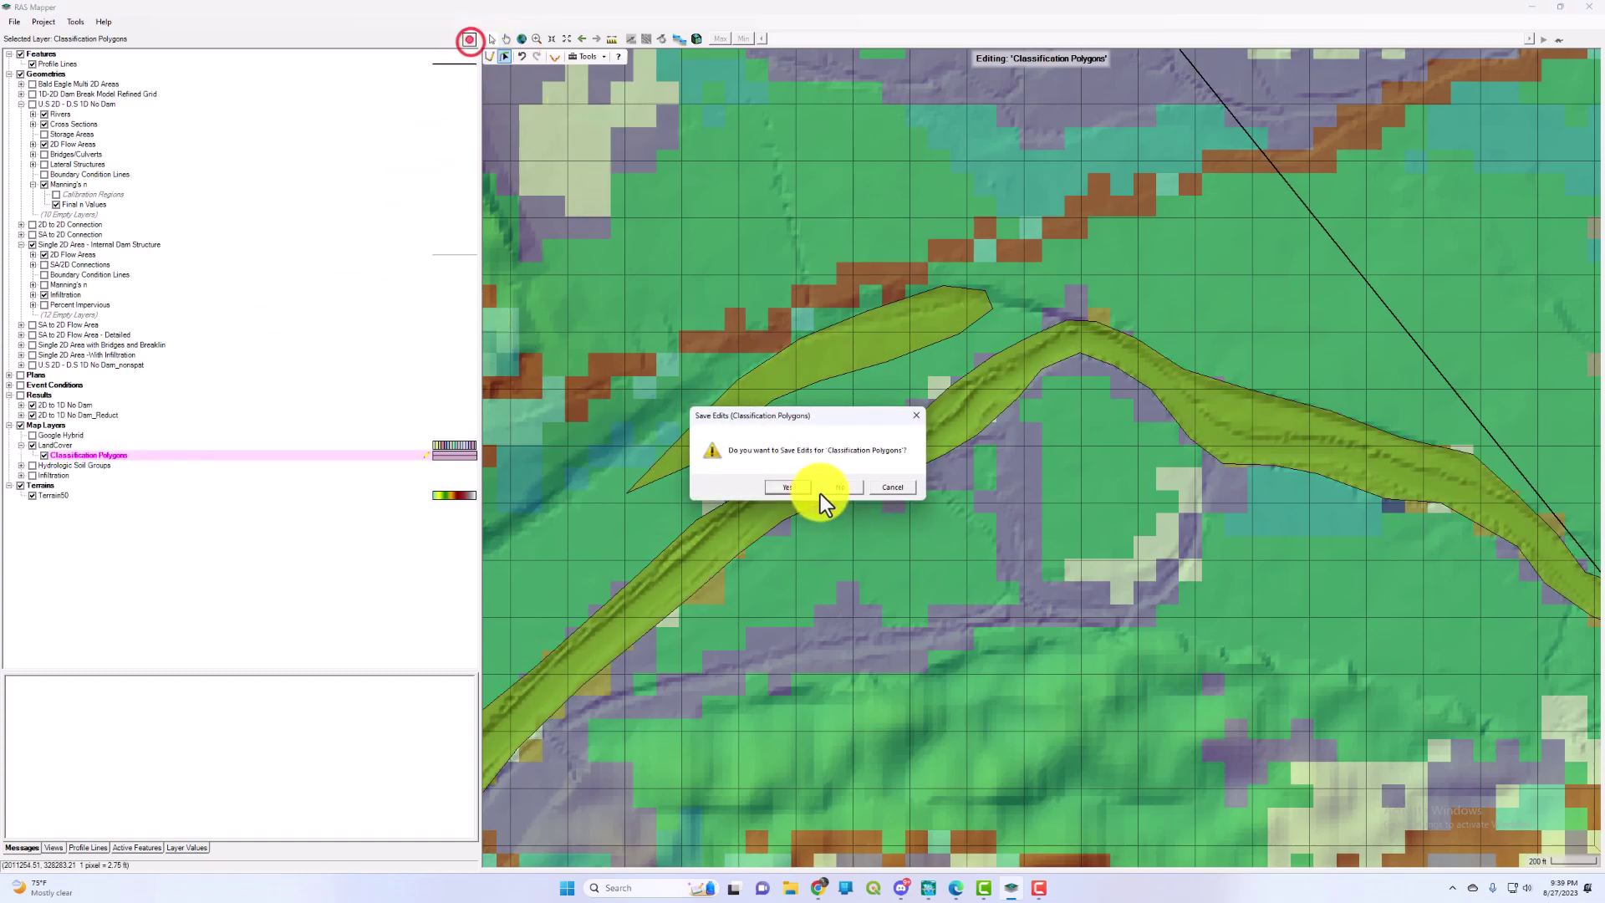
{"action": "left_click", "coordinate": [784, 489]}
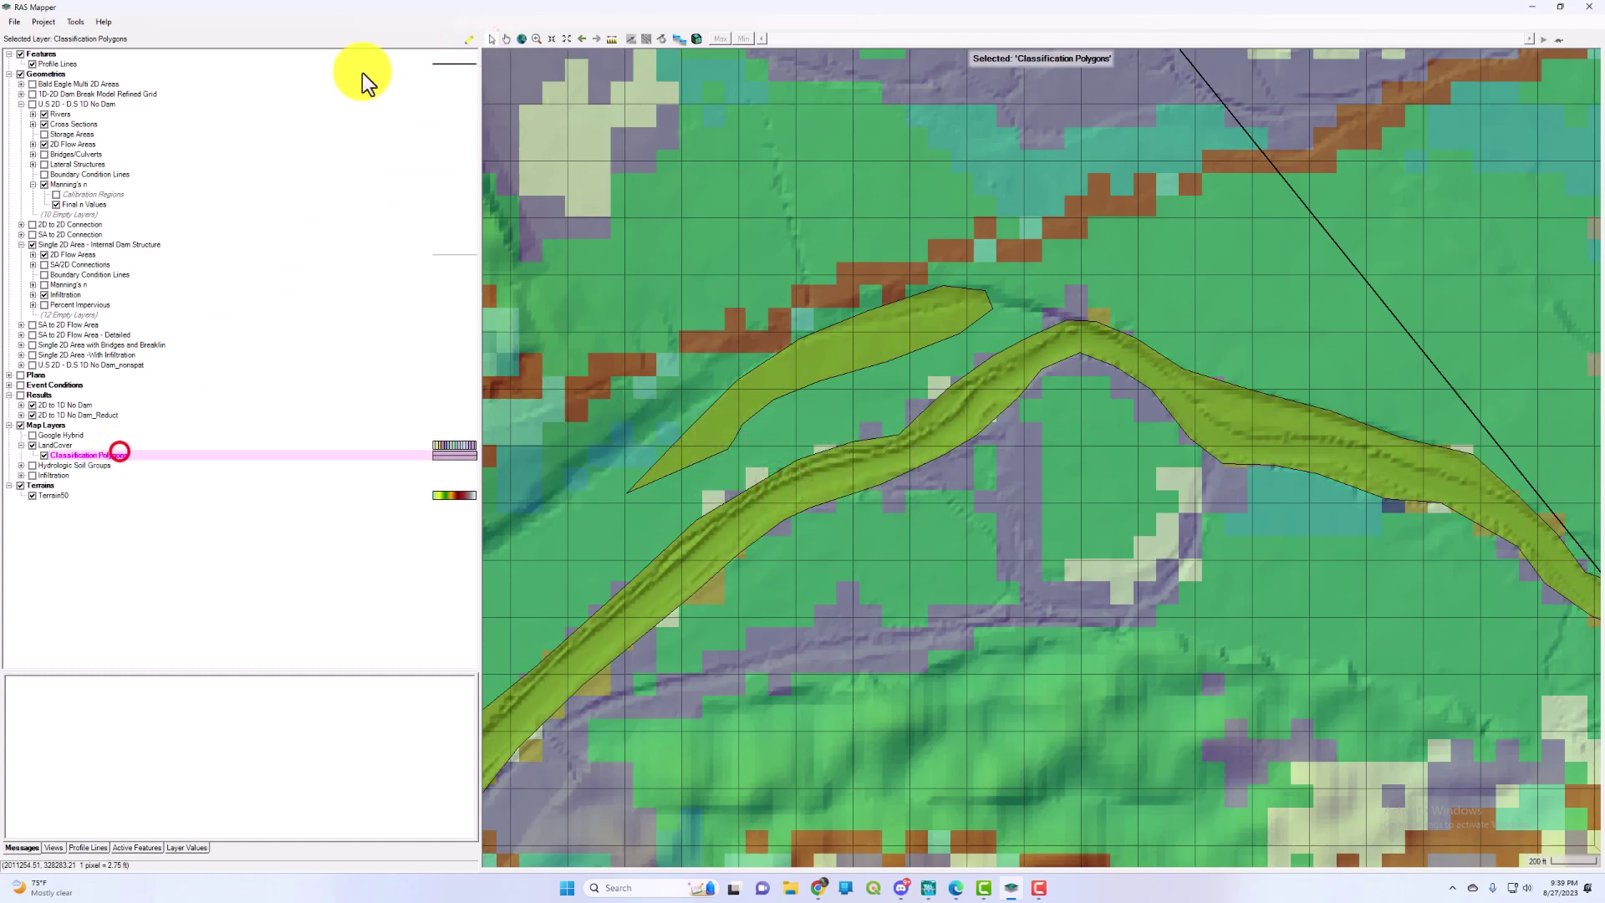
{"action": "mouse_move", "coordinate": [670, 419]}
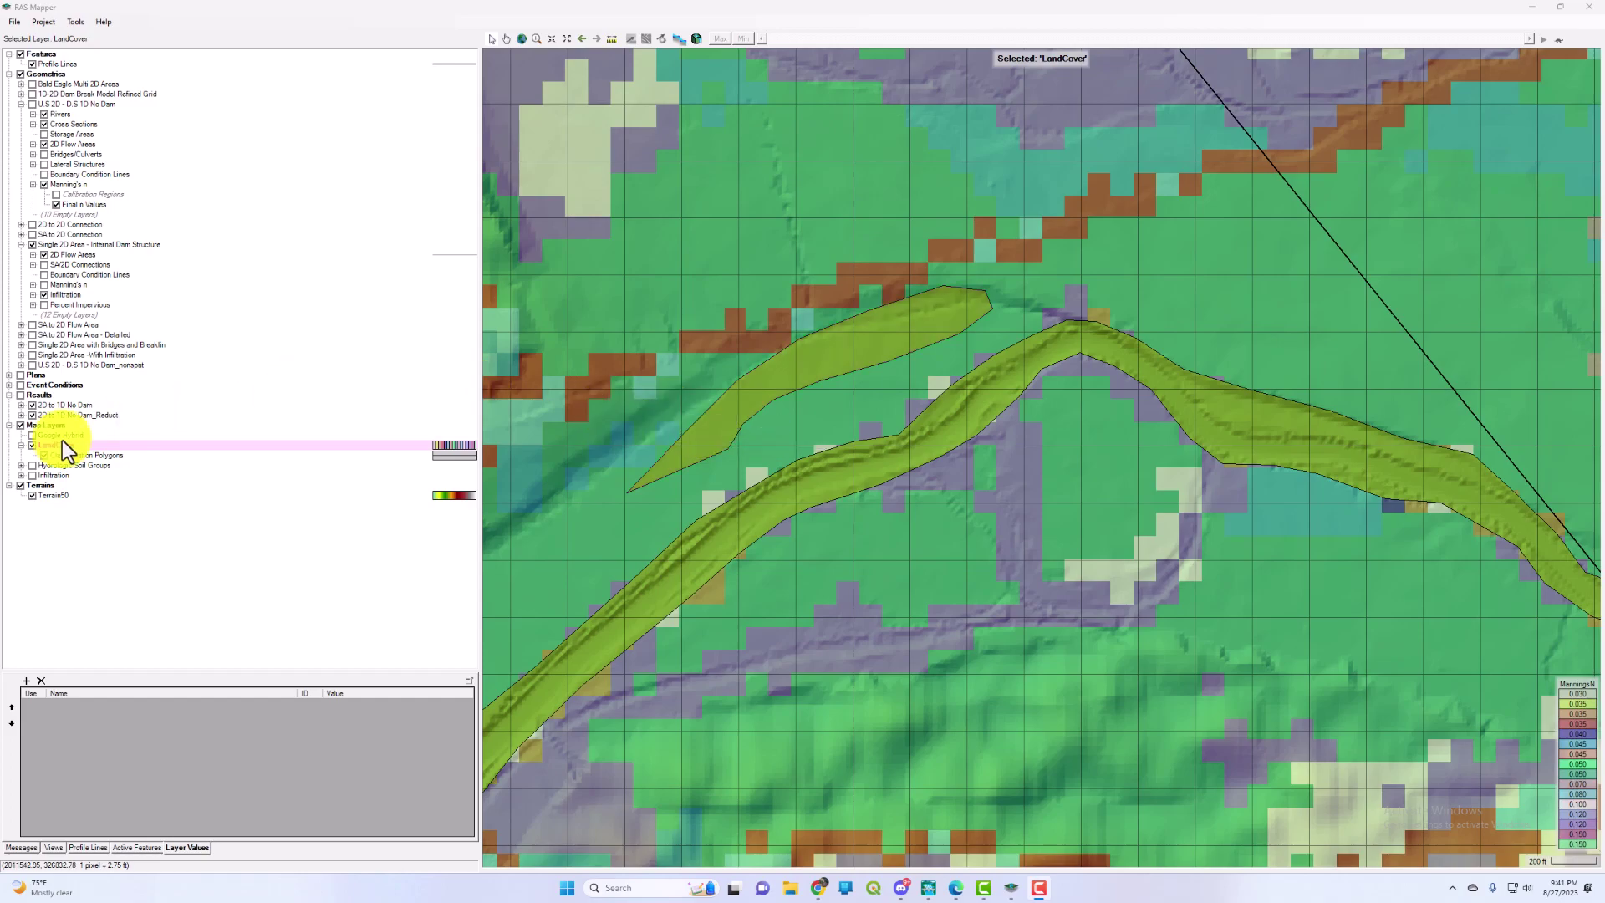
Put the LandCover Classification Polygons layer back into edit mode and zoom out.
{"action": "right_click", "coordinate": [97, 455]}
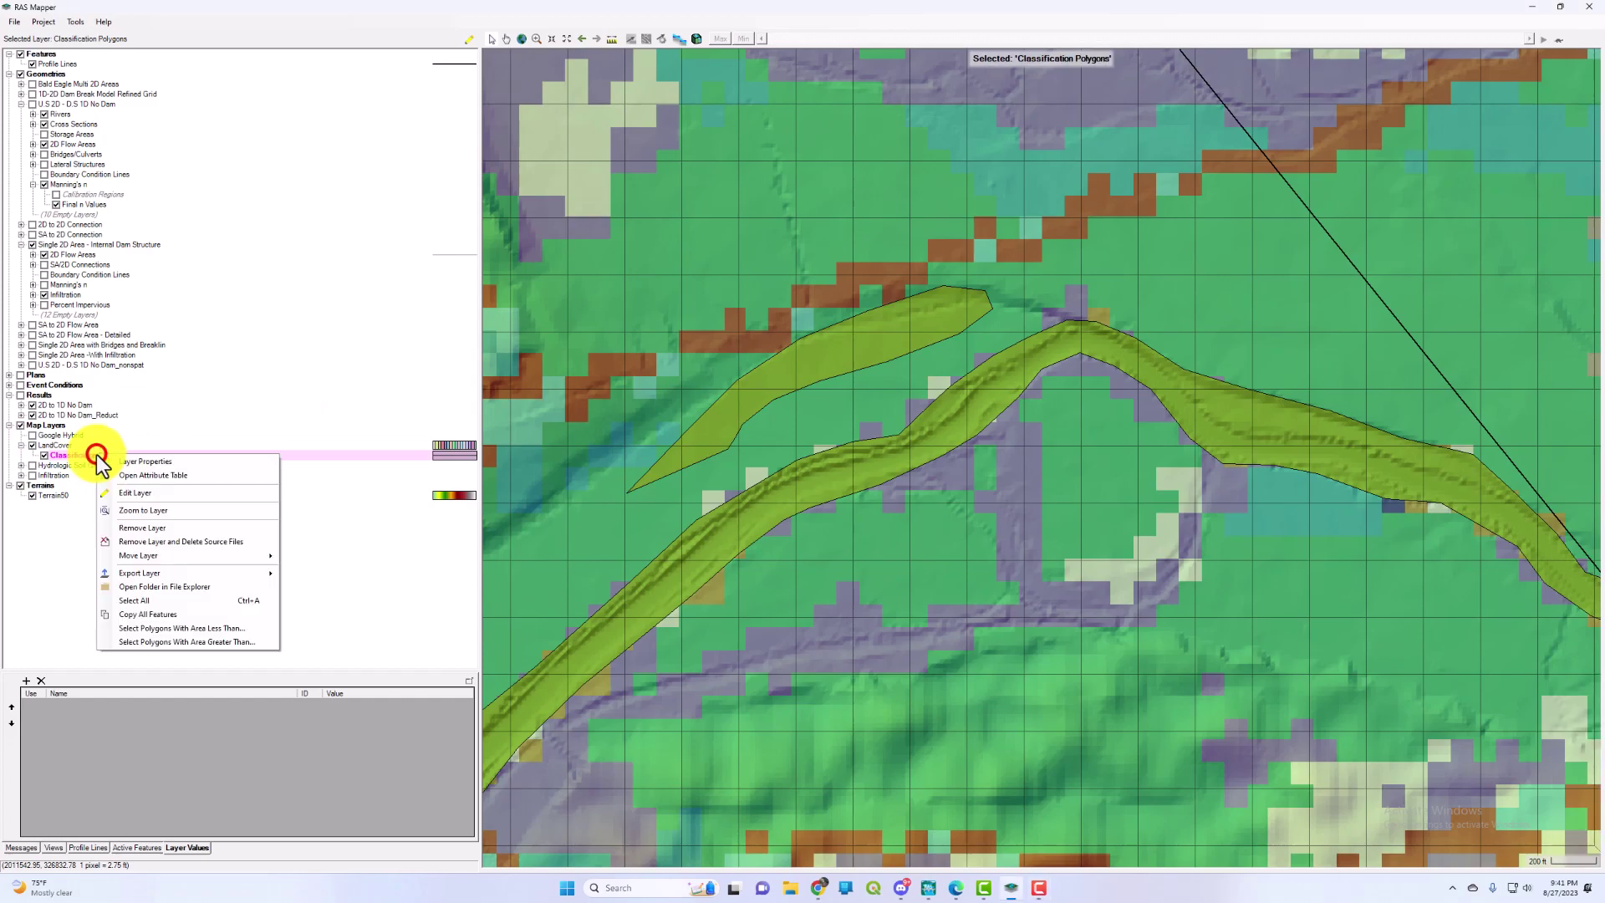
{"action": "left_click", "coordinate": [184, 490]}
{"action": "right_click", "coordinate": [323, 457]}
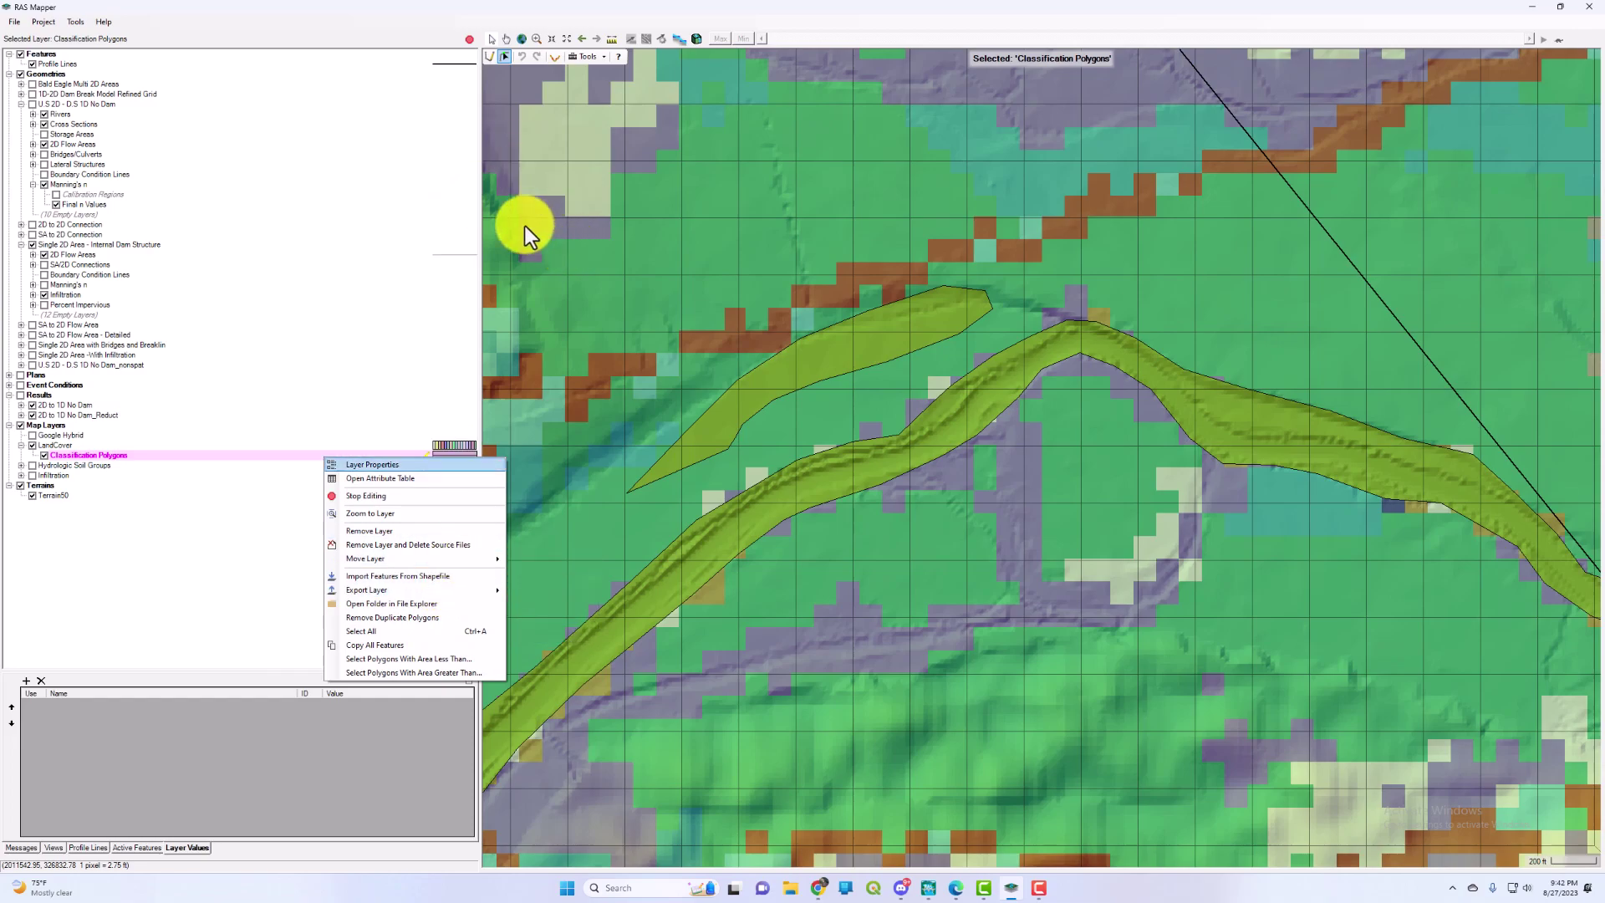
{"action": "scroll", "coordinate": [525, 226], "scroll_direction": "down", "scroll_amount": 2}
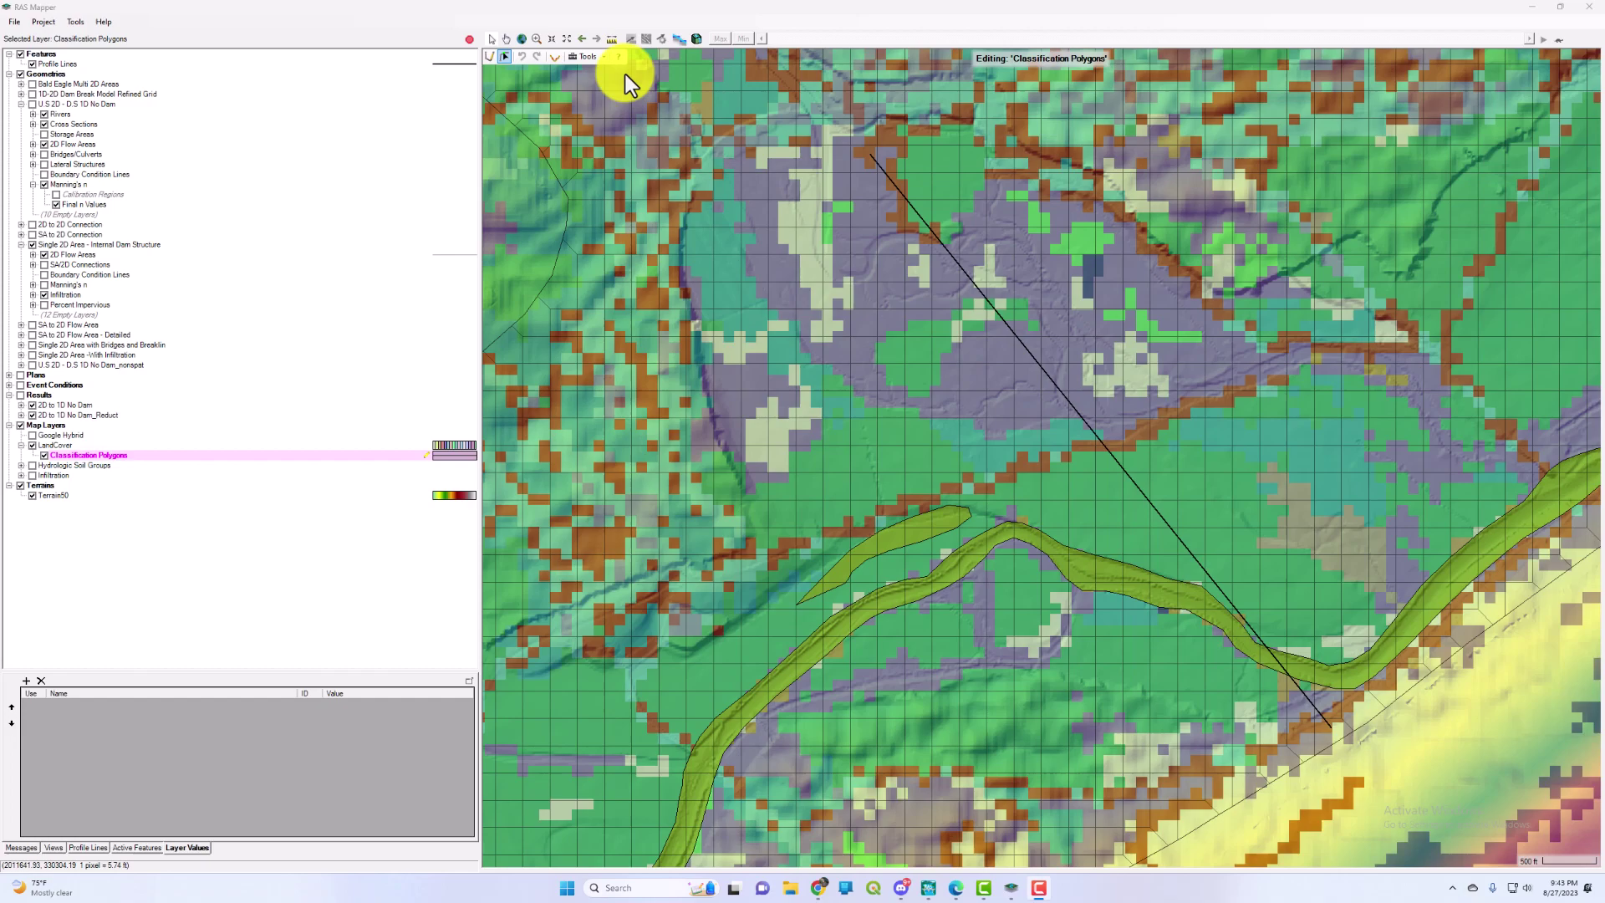
Draw a nine-vertex calibration polygon left of the diagonal line named Manning's Region 1.
{"action": "left_click", "coordinate": [336, 15]}
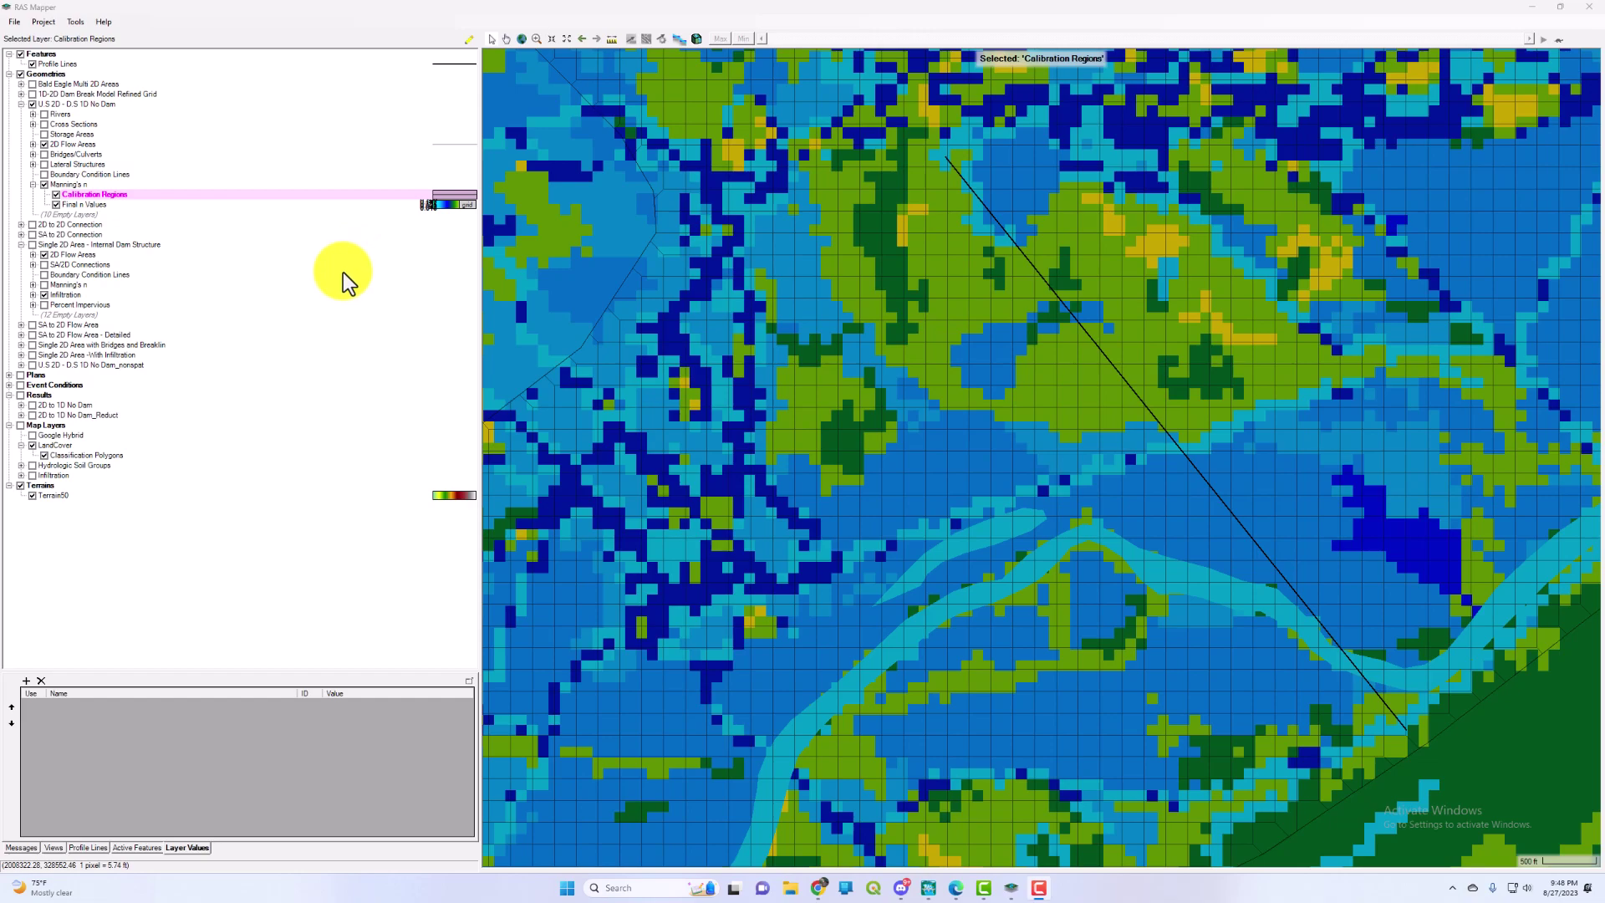
{"action": "left_click", "coordinate": [472, 41]}
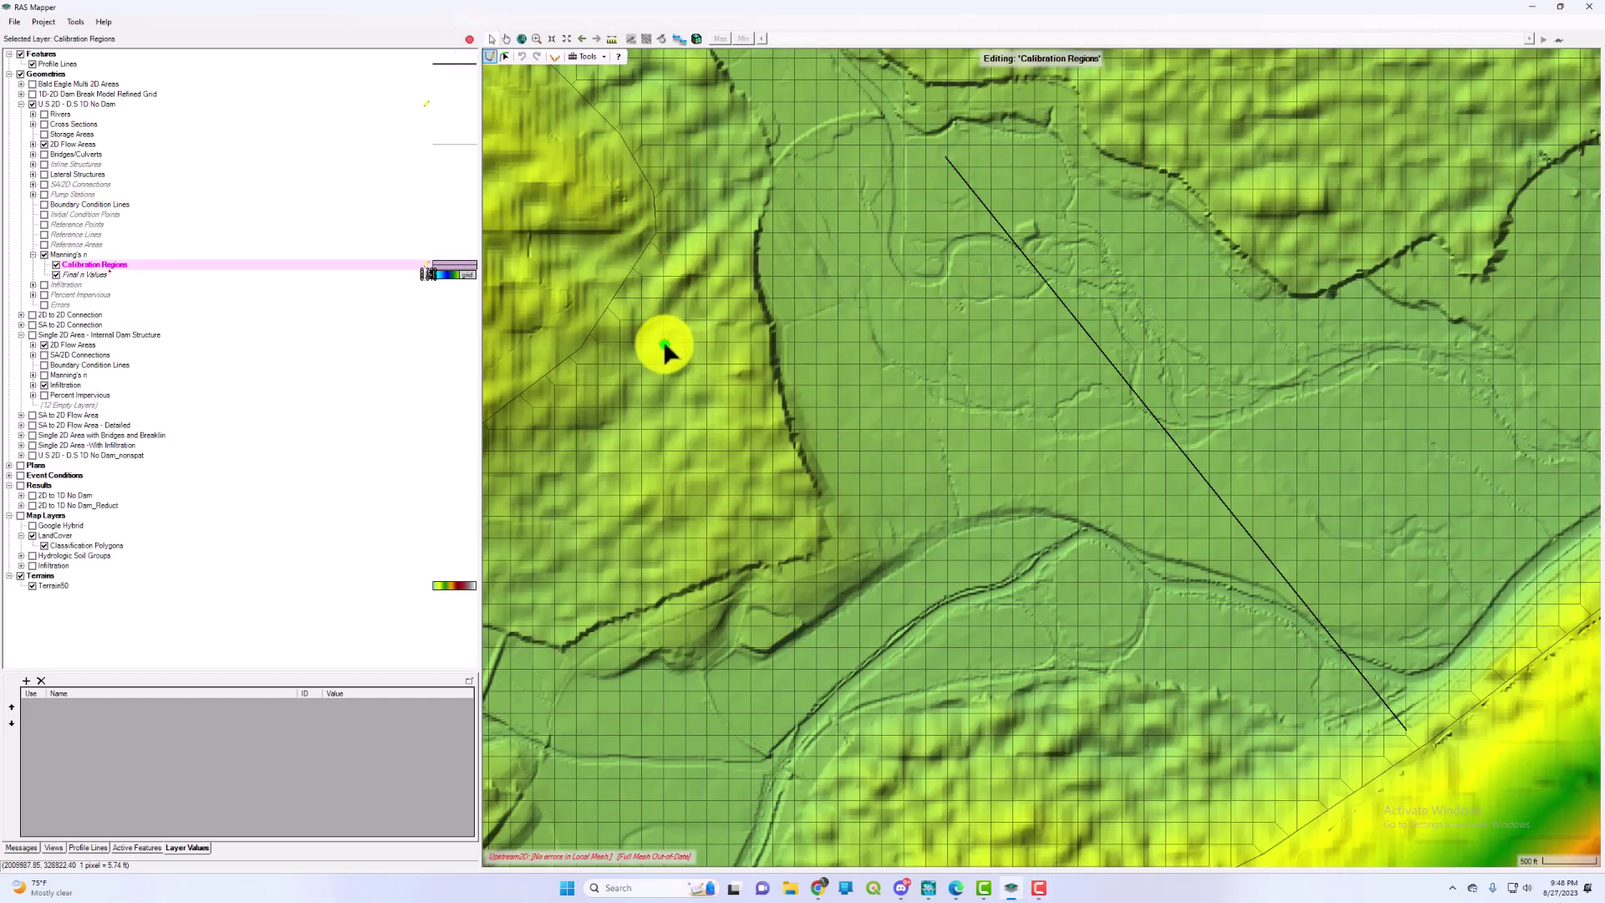
{"action": "left_click", "coordinate": [665, 343]}
{"action": "left_click", "coordinate": [826, 271]}
{"action": "left_click", "coordinate": [923, 308]}
{"action": "left_click", "coordinate": [1007, 369]}
{"action": "left_click", "coordinate": [1015, 443]}
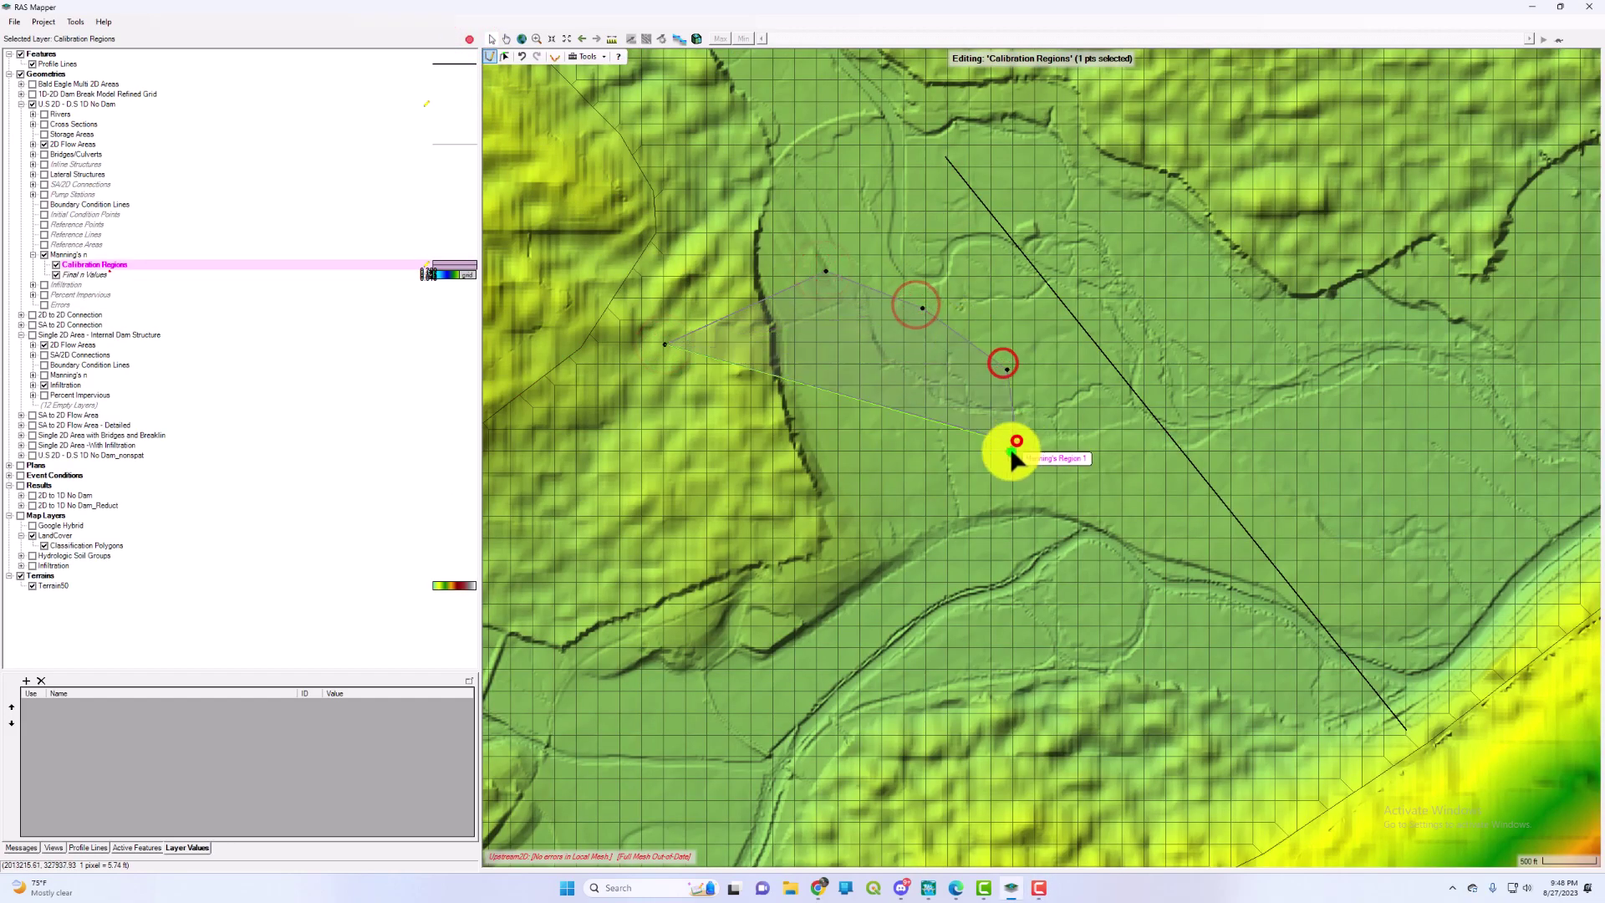
{"action": "left_click", "coordinate": [870, 533]}
{"action": "left_click", "coordinate": [768, 548]}
{"action": "left_click", "coordinate": [680, 525]}
{"action": "double_click", "coordinate": [623, 474]}
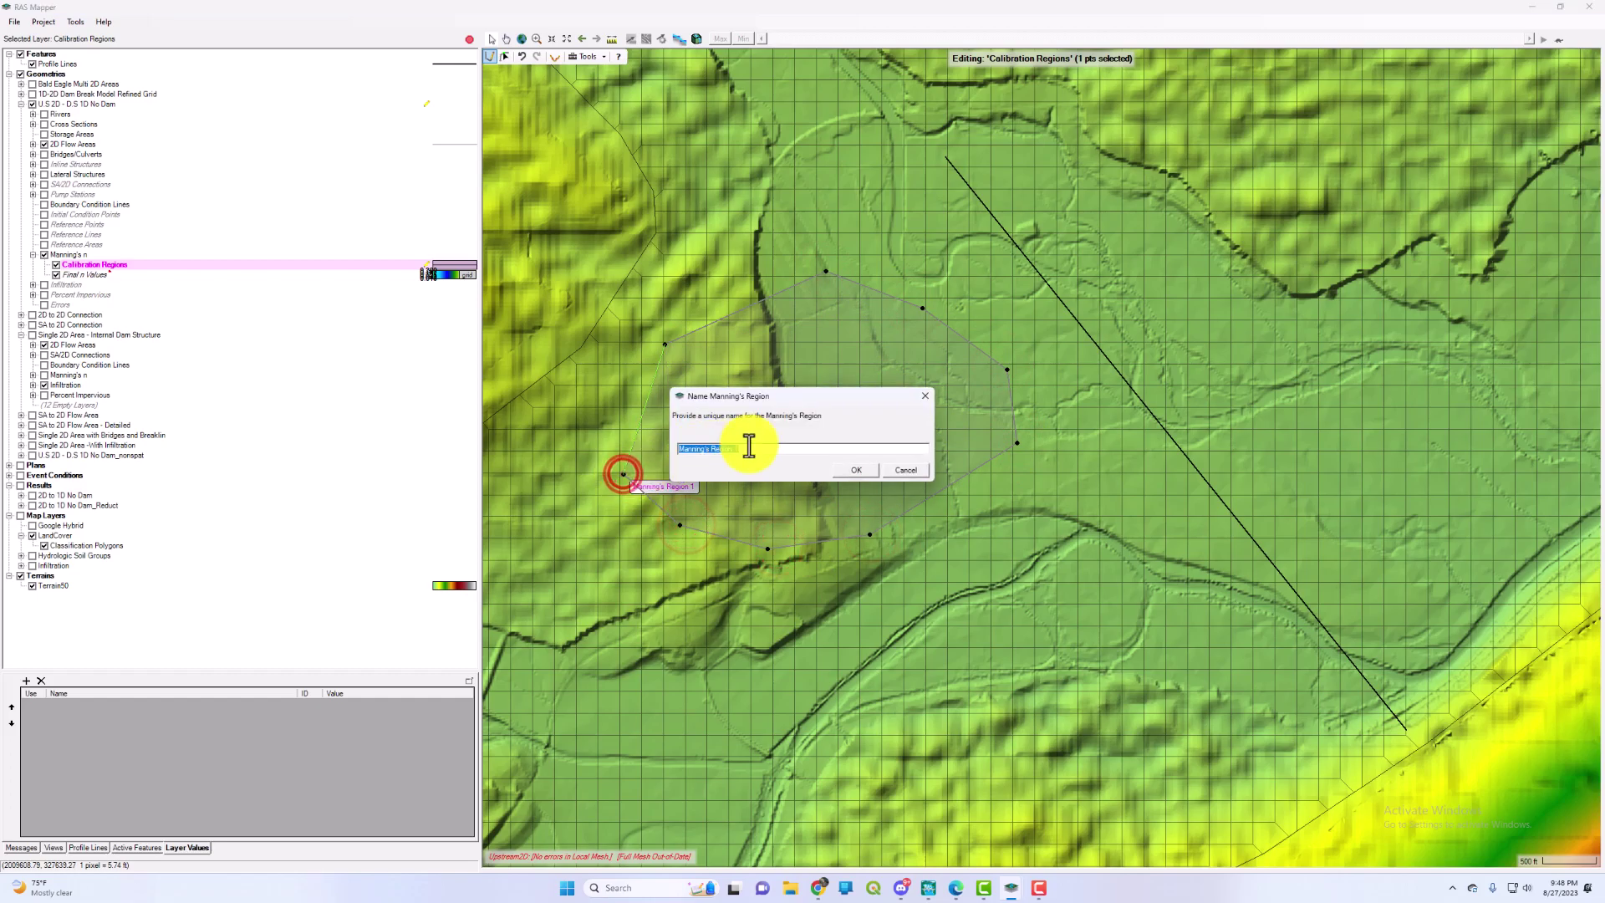
{"action": "left_click", "coordinate": [864, 471]}
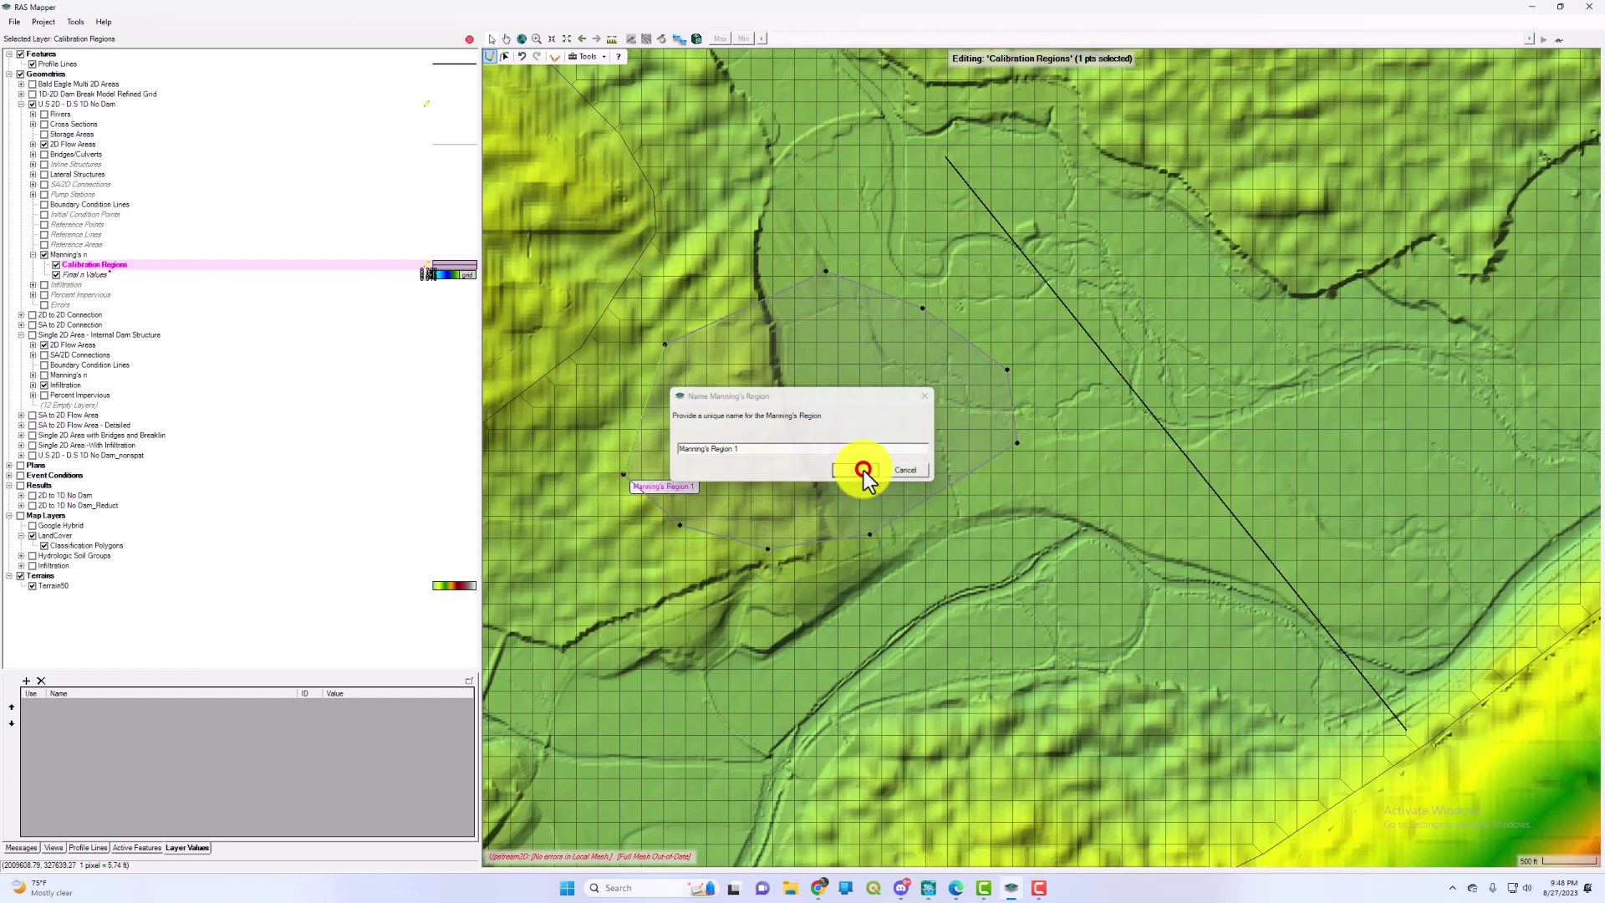
Clear the Manning's Region 1 column selection and move the n table aside to reveal the polygon.
{"action": "left_click", "coordinate": [831, 297]}
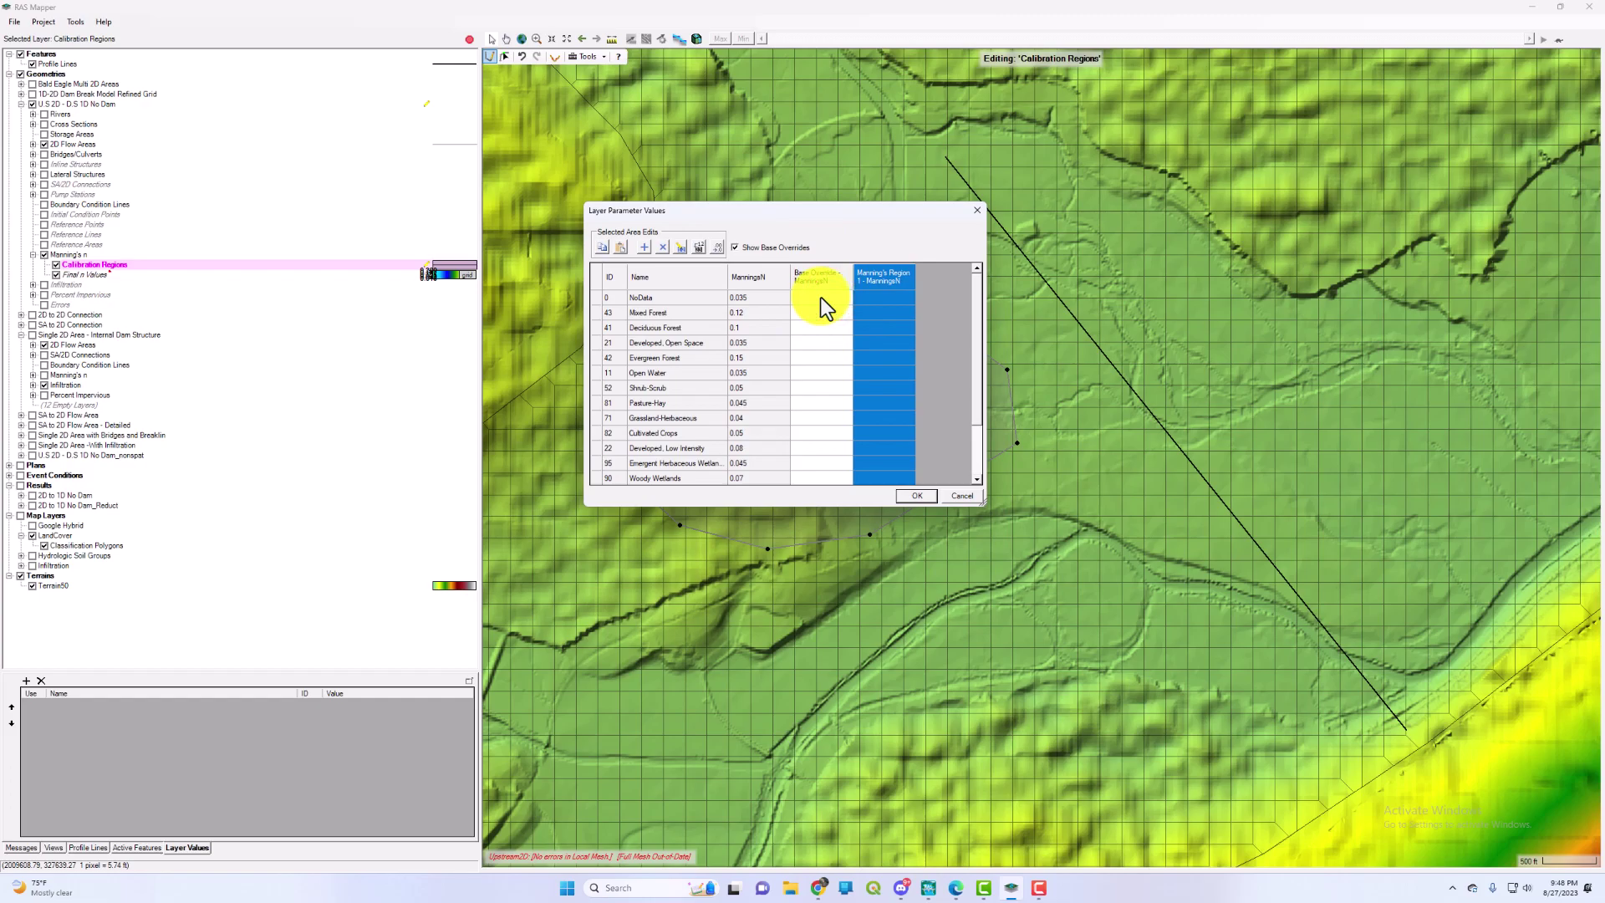
{"action": "left_click", "coordinate": [885, 299]}
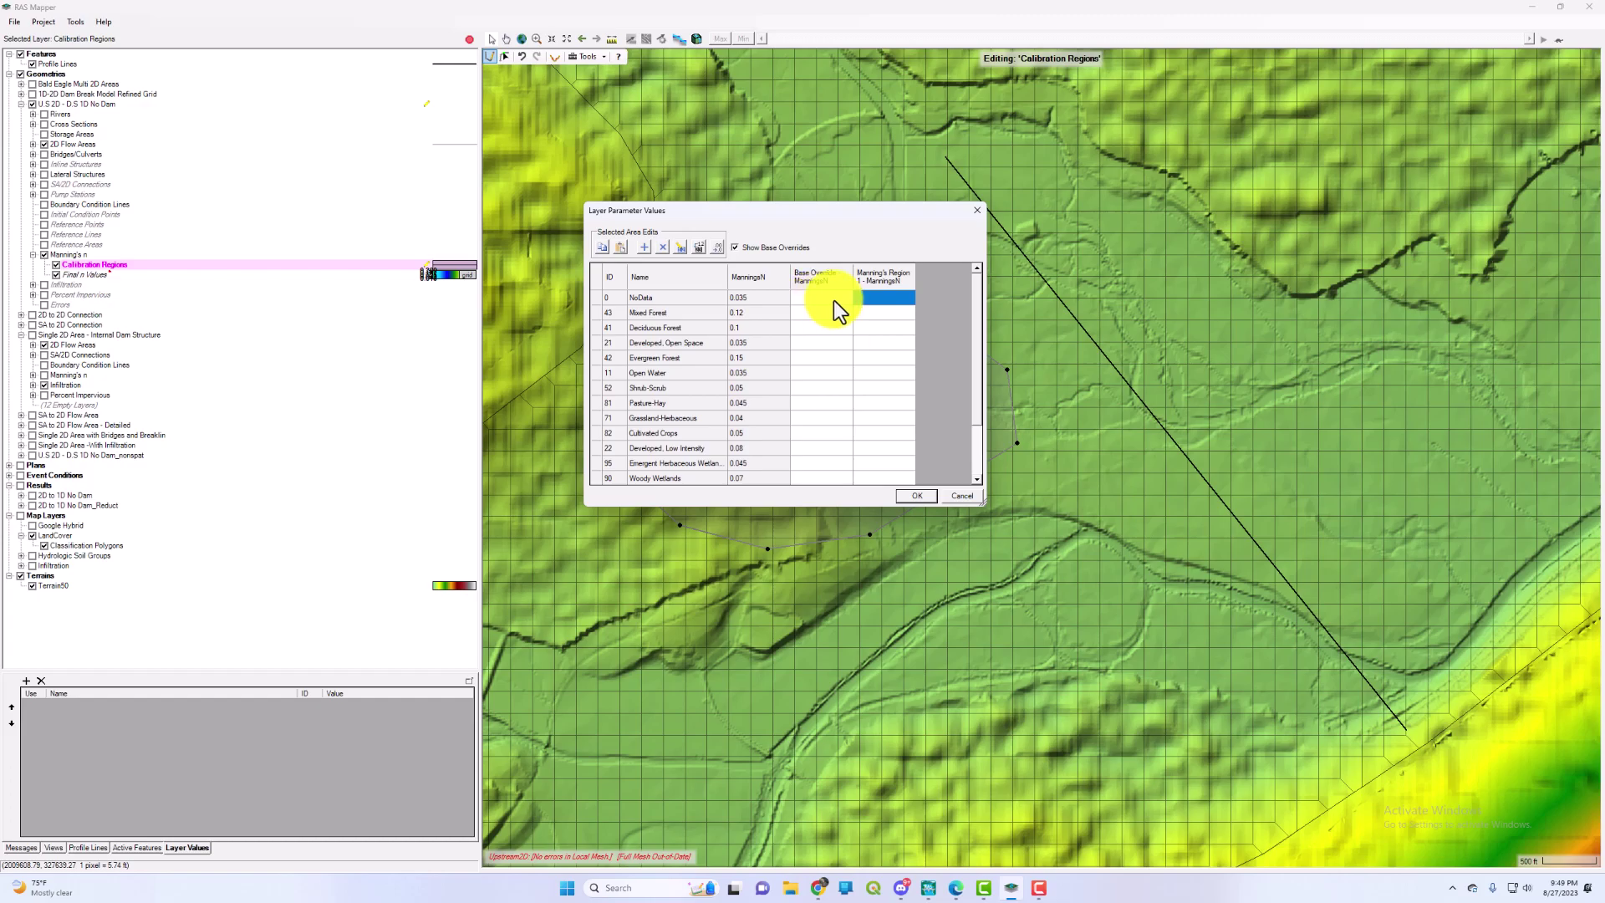
{"action": "left_click_drag", "start_coordinate": [891, 213], "coordinate": [1245, 189]}
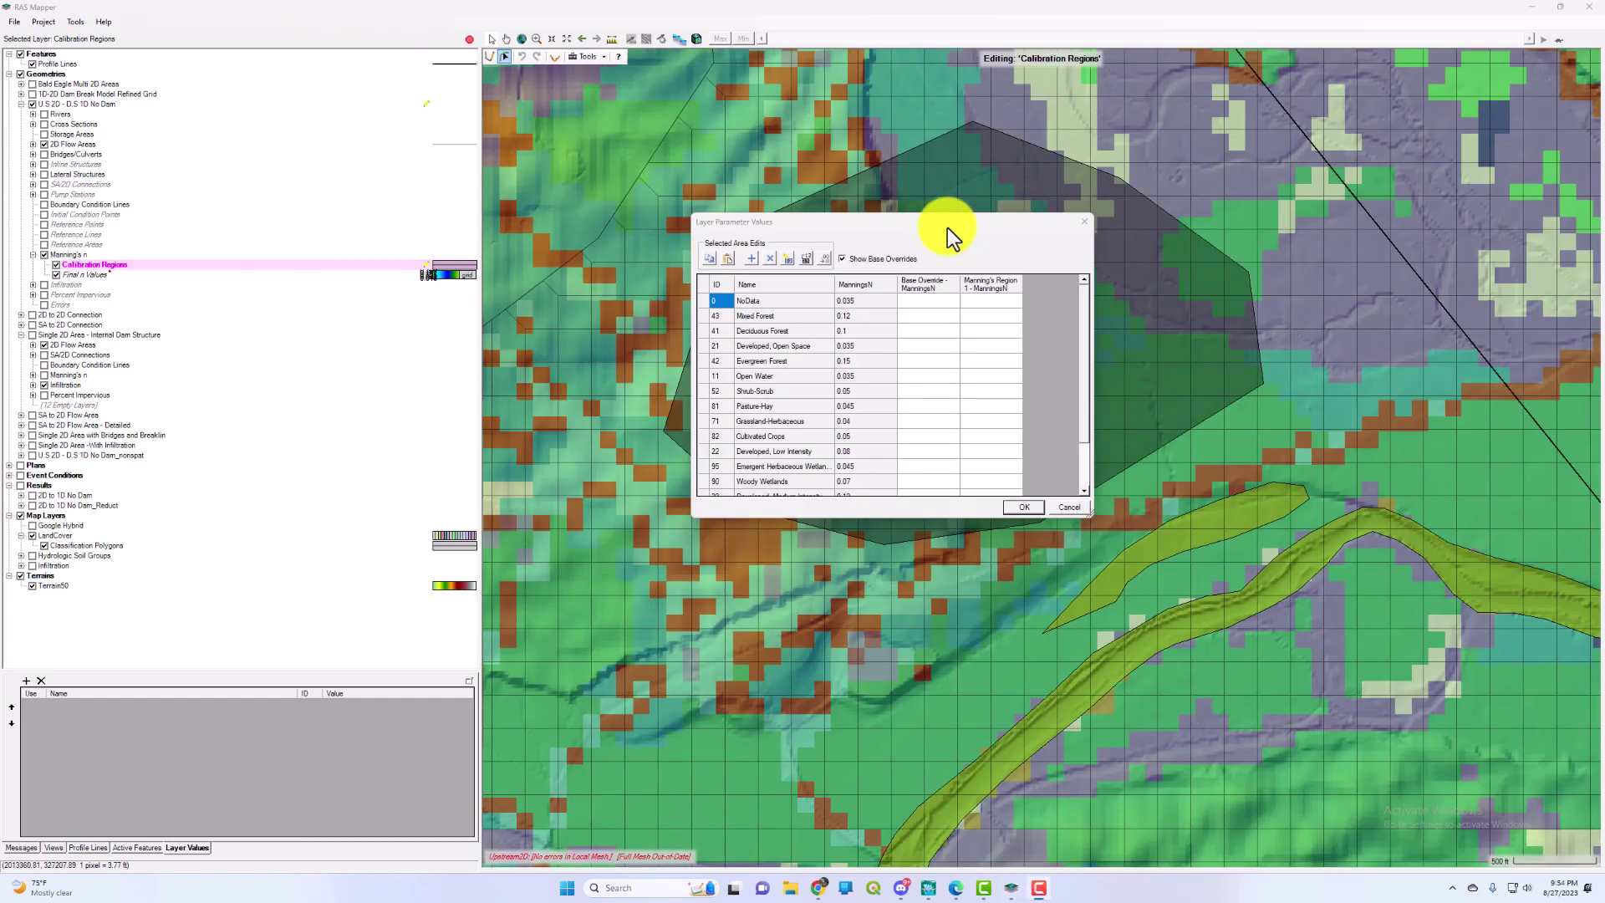
{"action": "left_click_drag", "start_coordinate": [947, 228], "coordinate": [465, 279]}
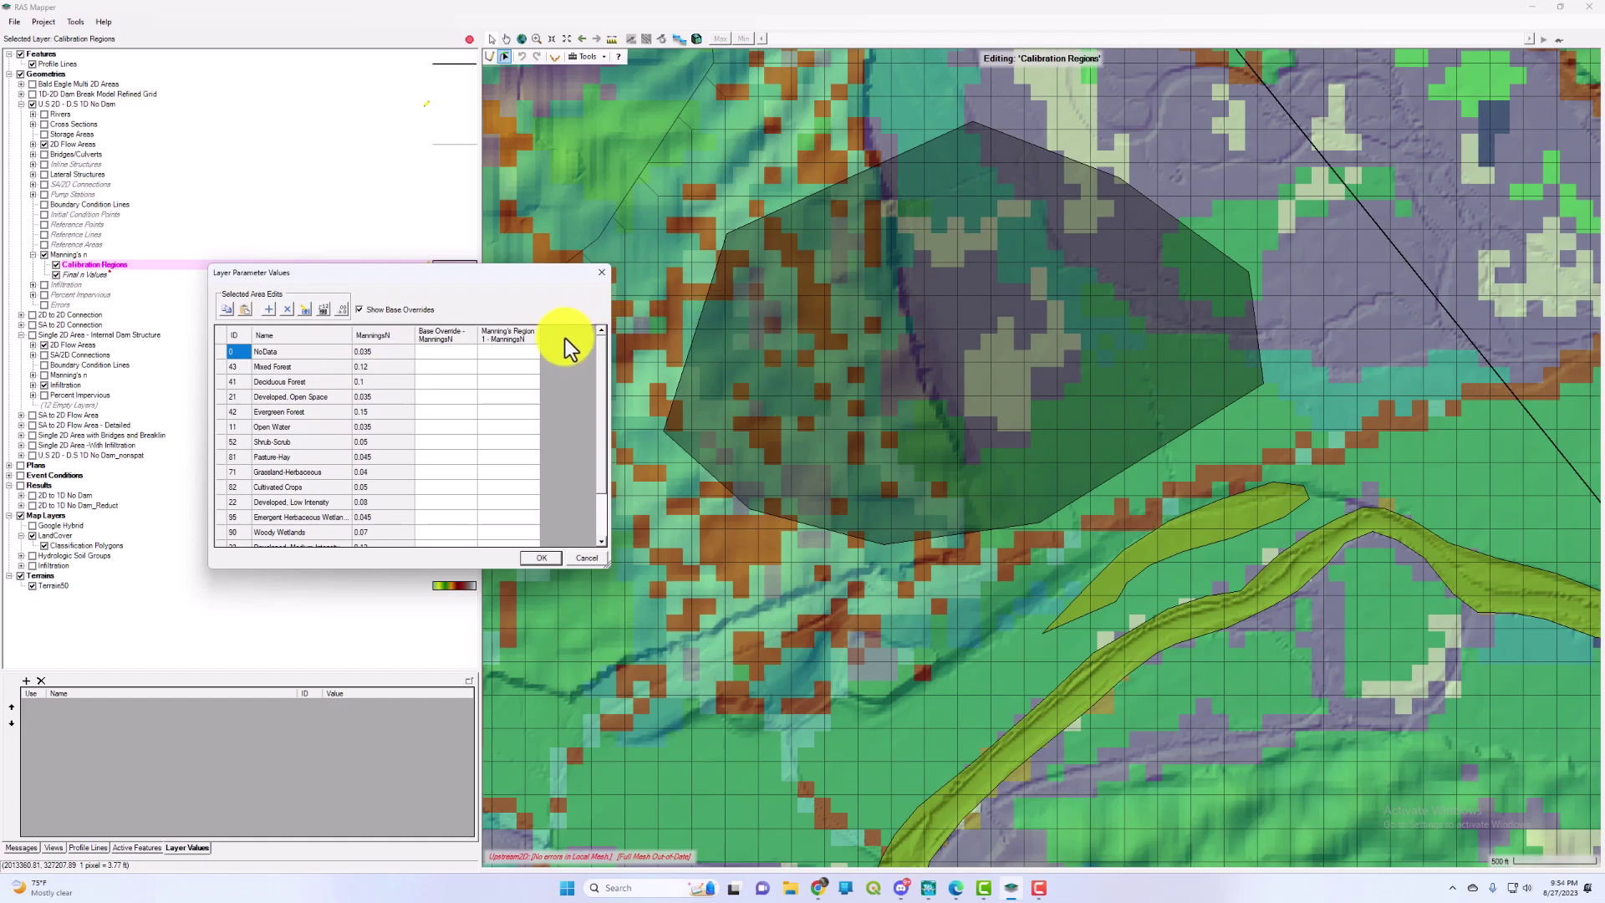
Set all Manning's Region 1 cells to 0.016 and save the calibration region edits.
{"action": "left_click", "coordinate": [509, 334]}
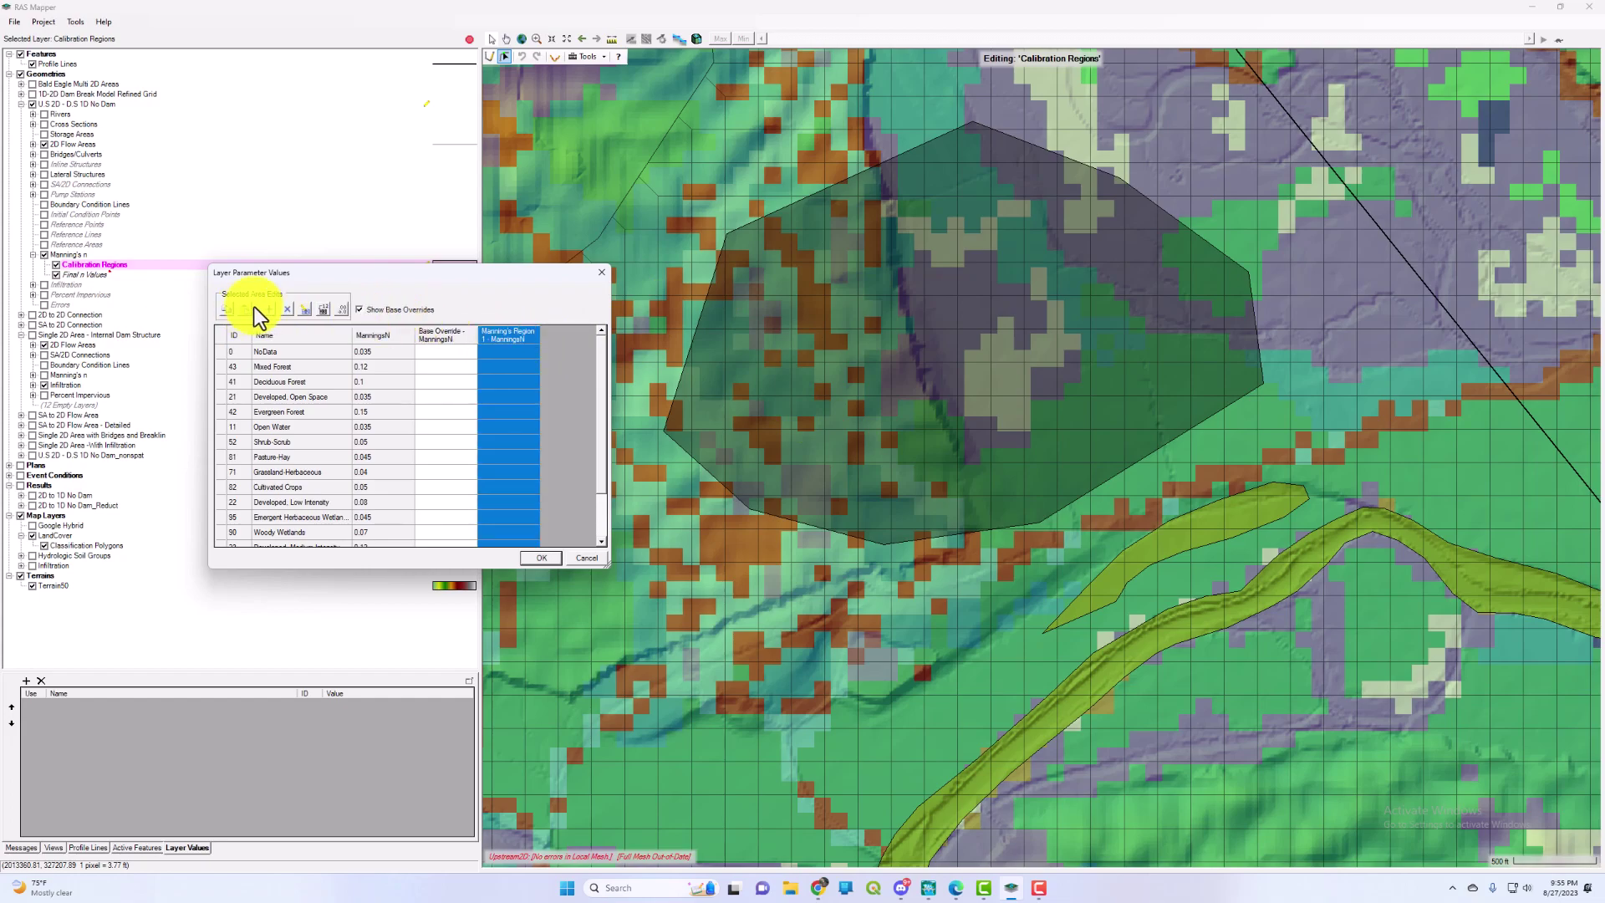
{"action": "left_click", "coordinate": [303, 309]}
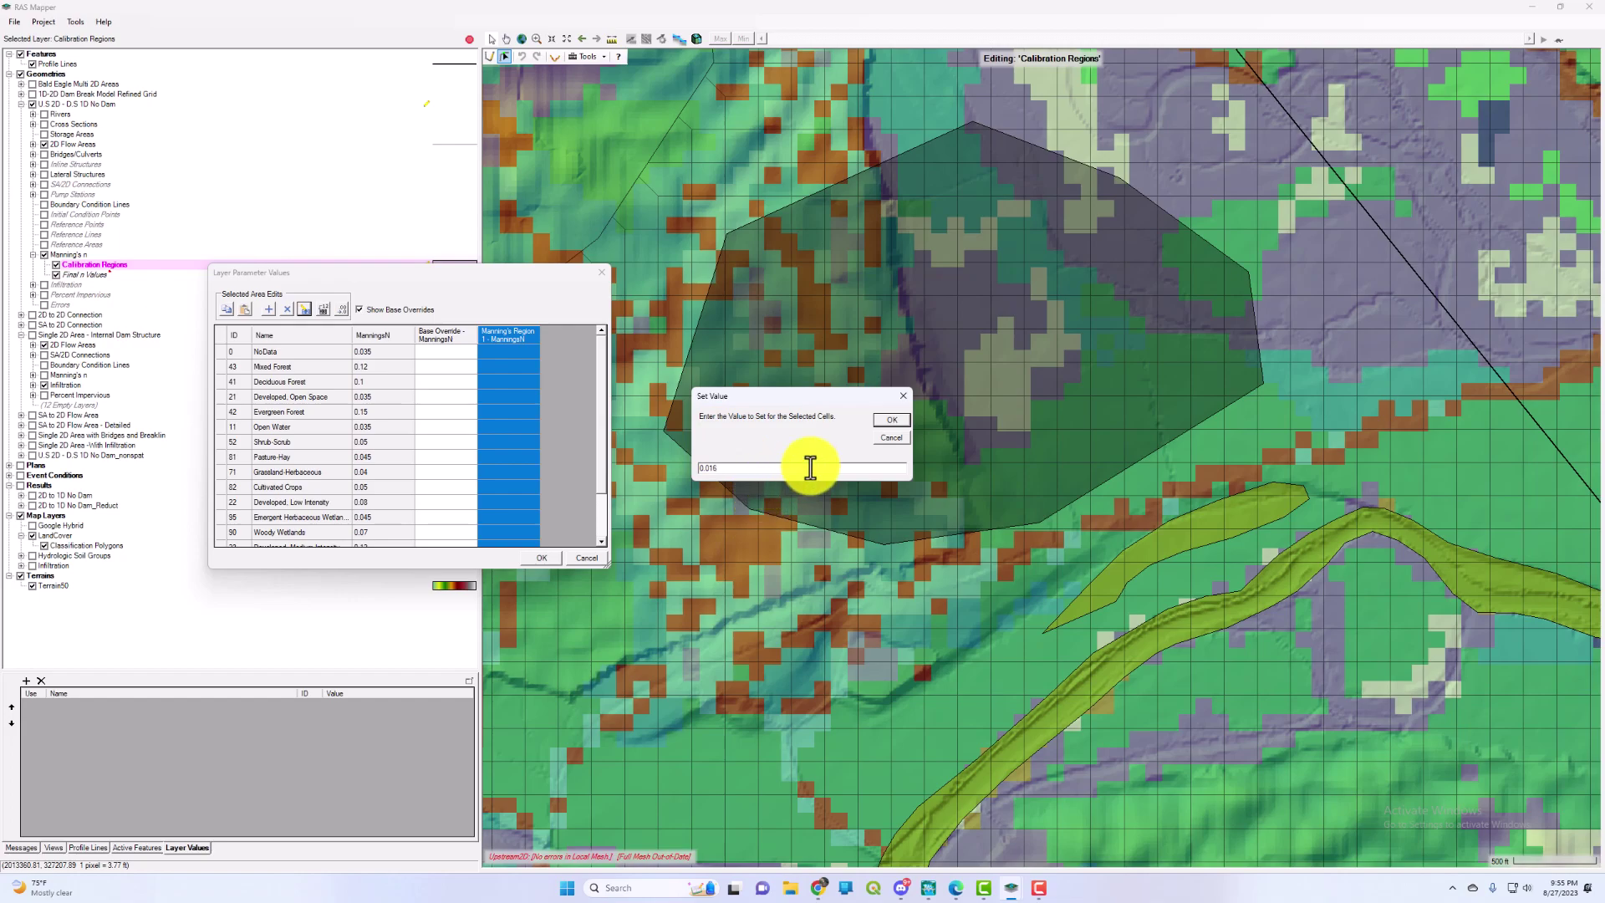
{"action": "left_click", "coordinate": [898, 419]}
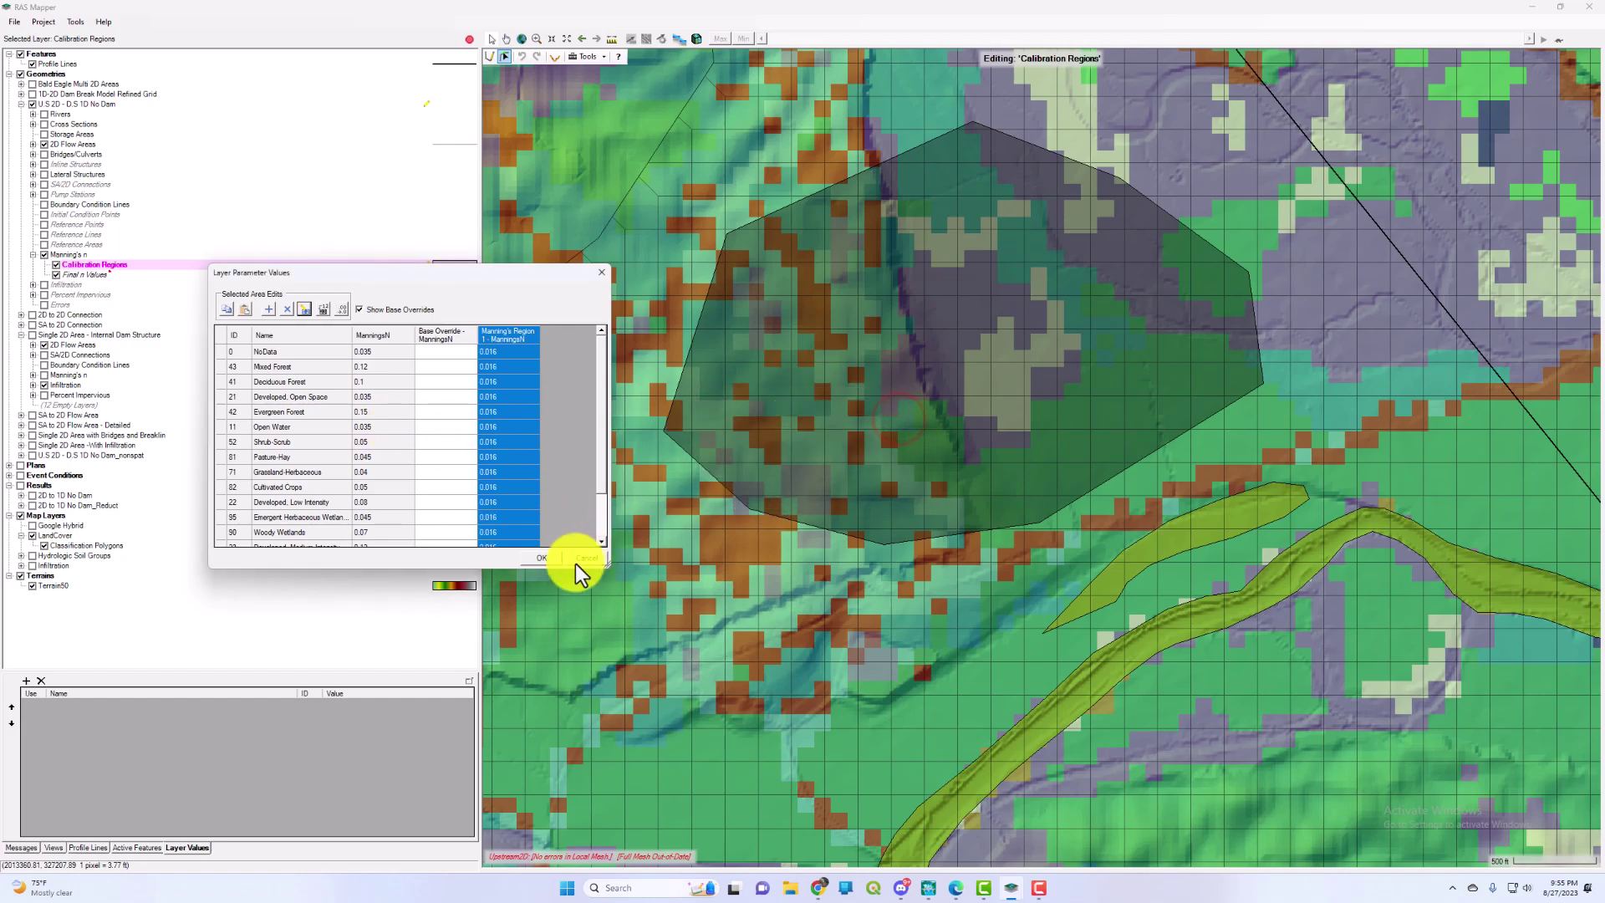
{"action": "left_click", "coordinate": [542, 558]}
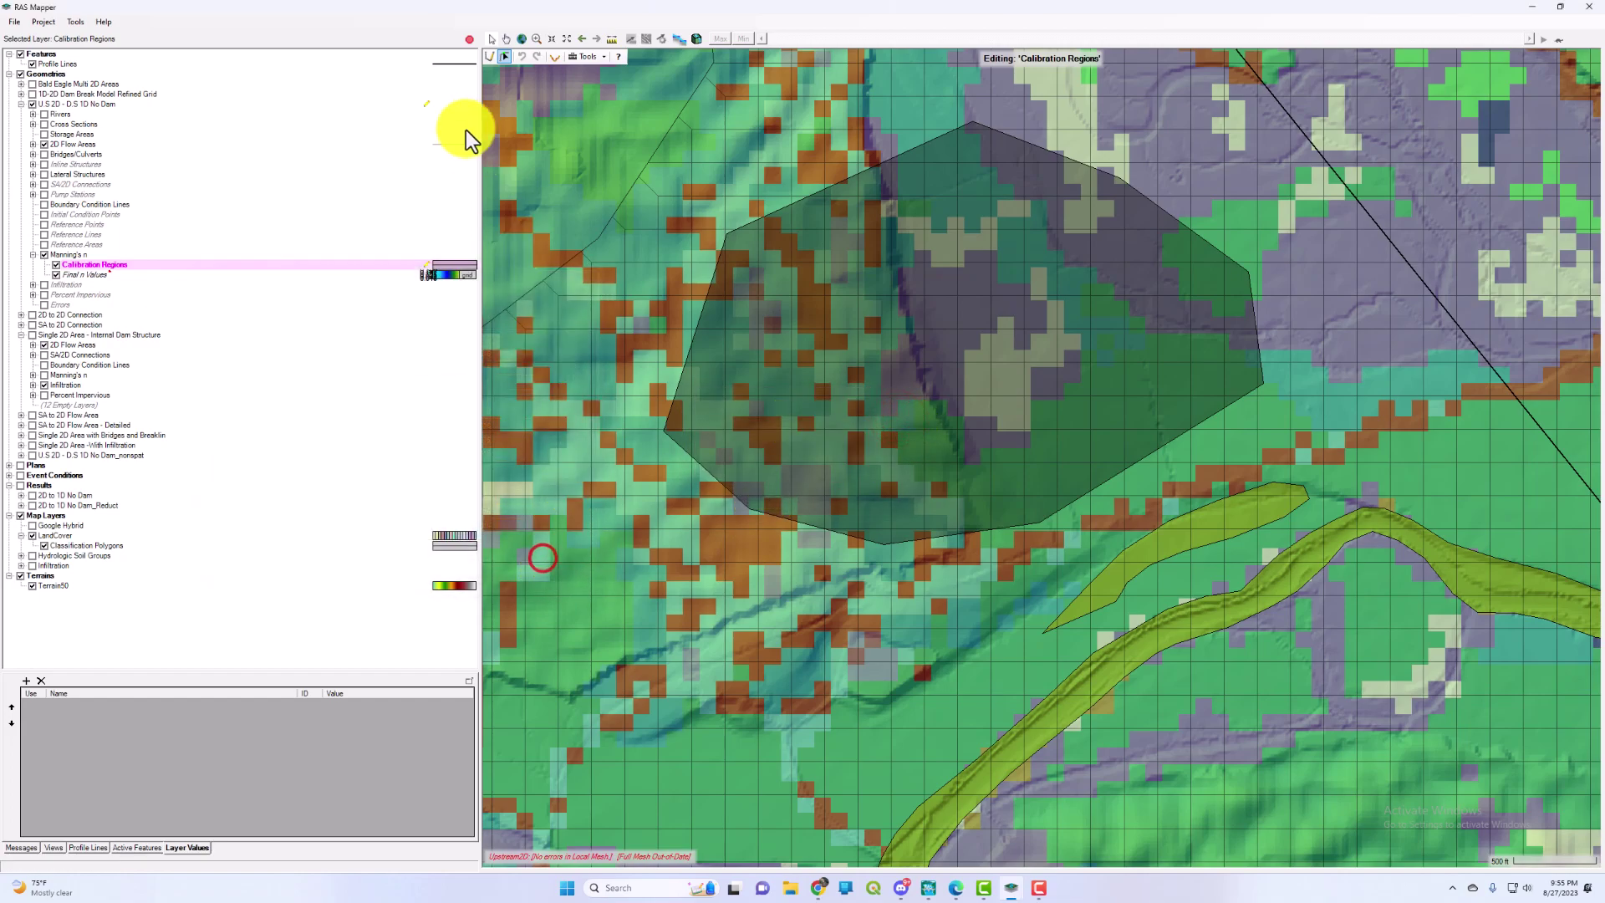
{"action": "left_click", "coordinate": [467, 41]}
{"action": "left_click", "coordinate": [797, 489]}
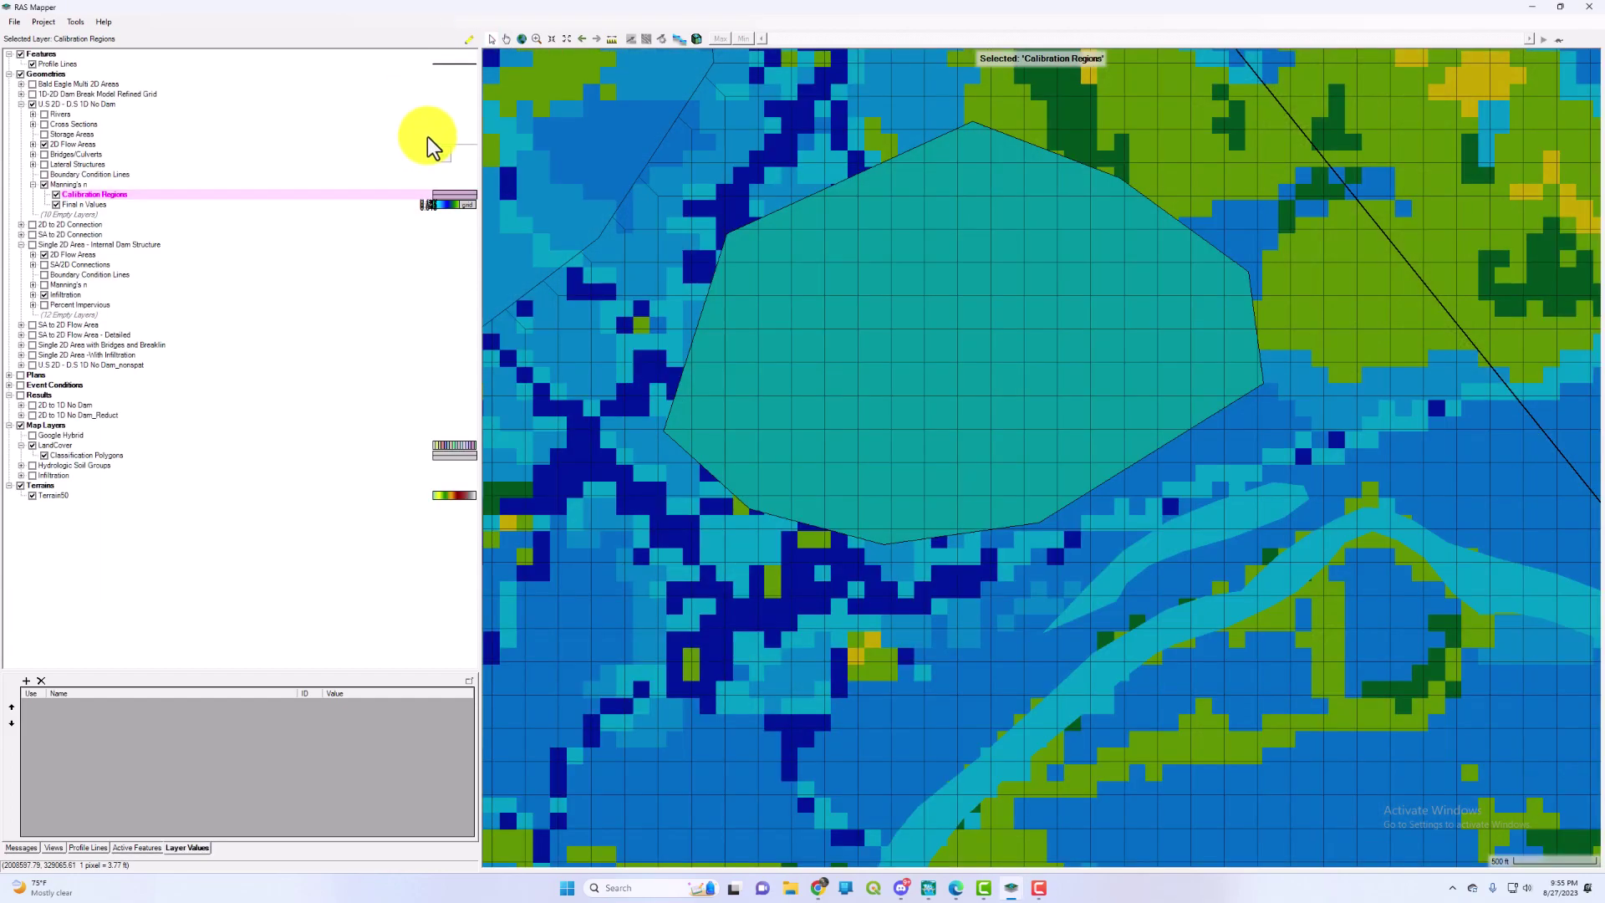
Display the Final n Values layer and read n values across the map.
{"action": "left_click", "coordinate": [157, 205]}
{"action": "mouse_move", "coordinate": [798, 345]}
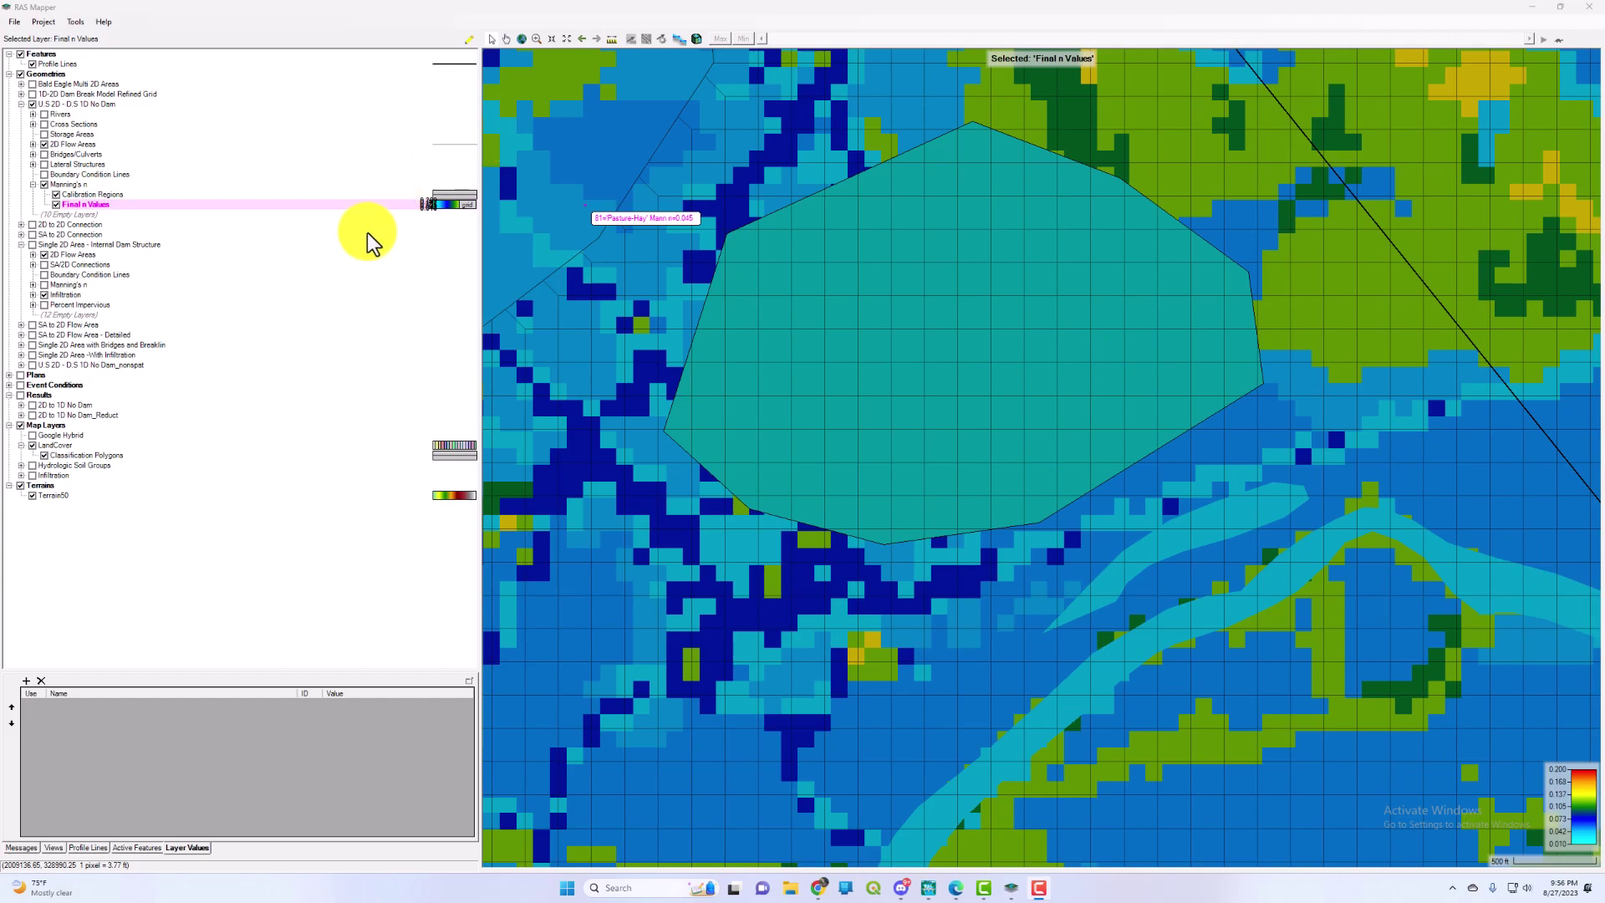
{"action": "left_click", "coordinate": [60, 447]}
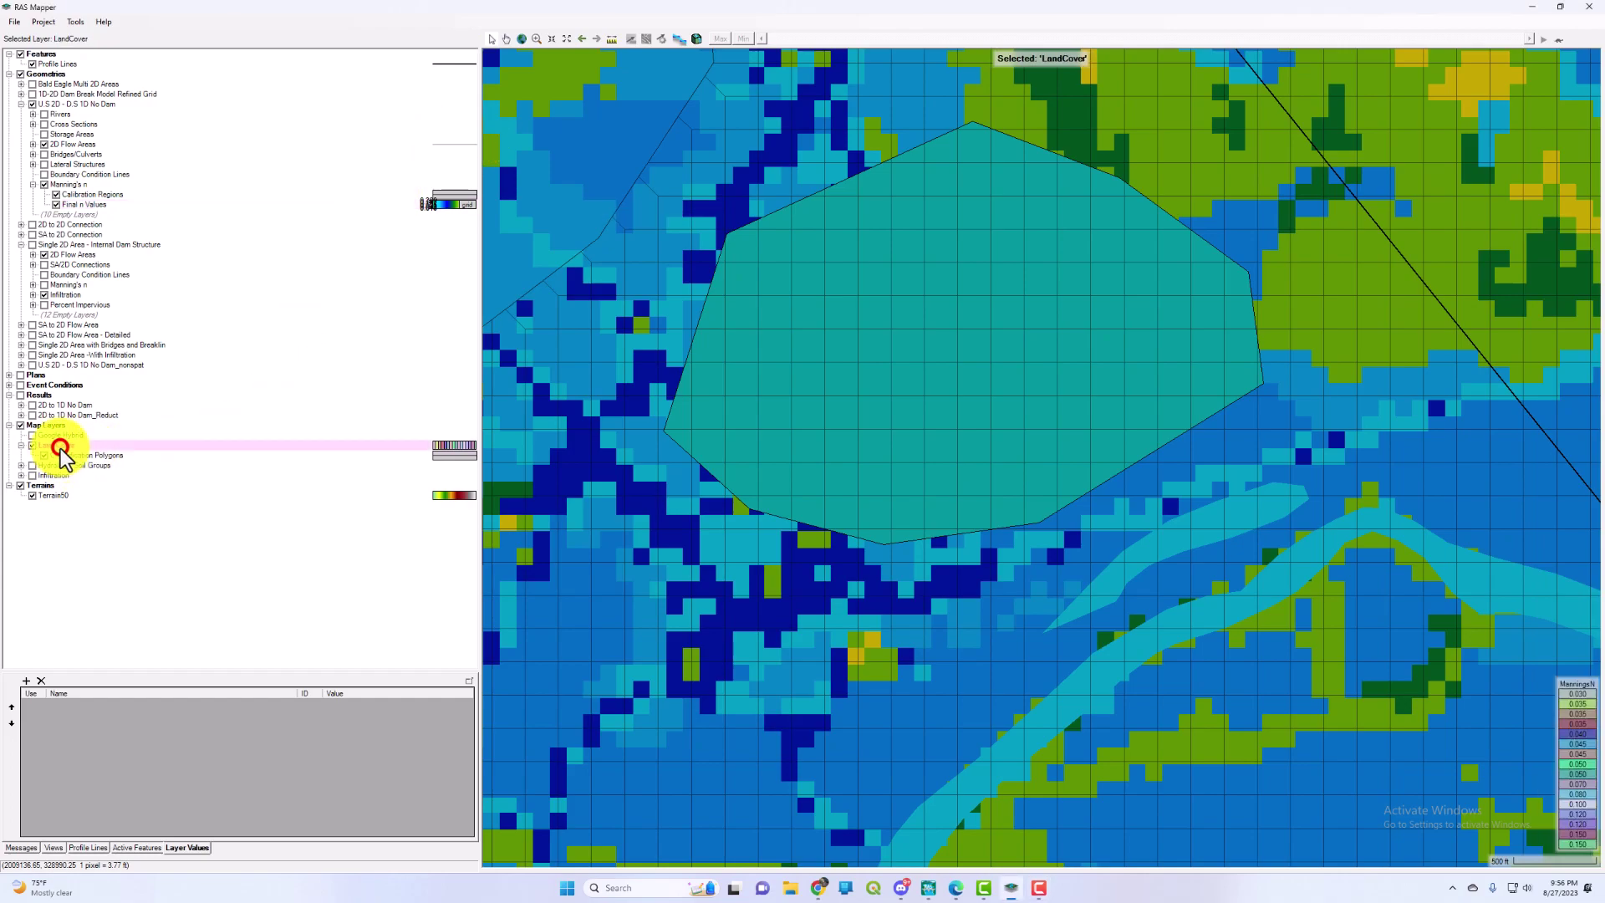
{"action": "left_click", "coordinate": [64, 445]}
{"action": "left_click", "coordinate": [77, 456]}
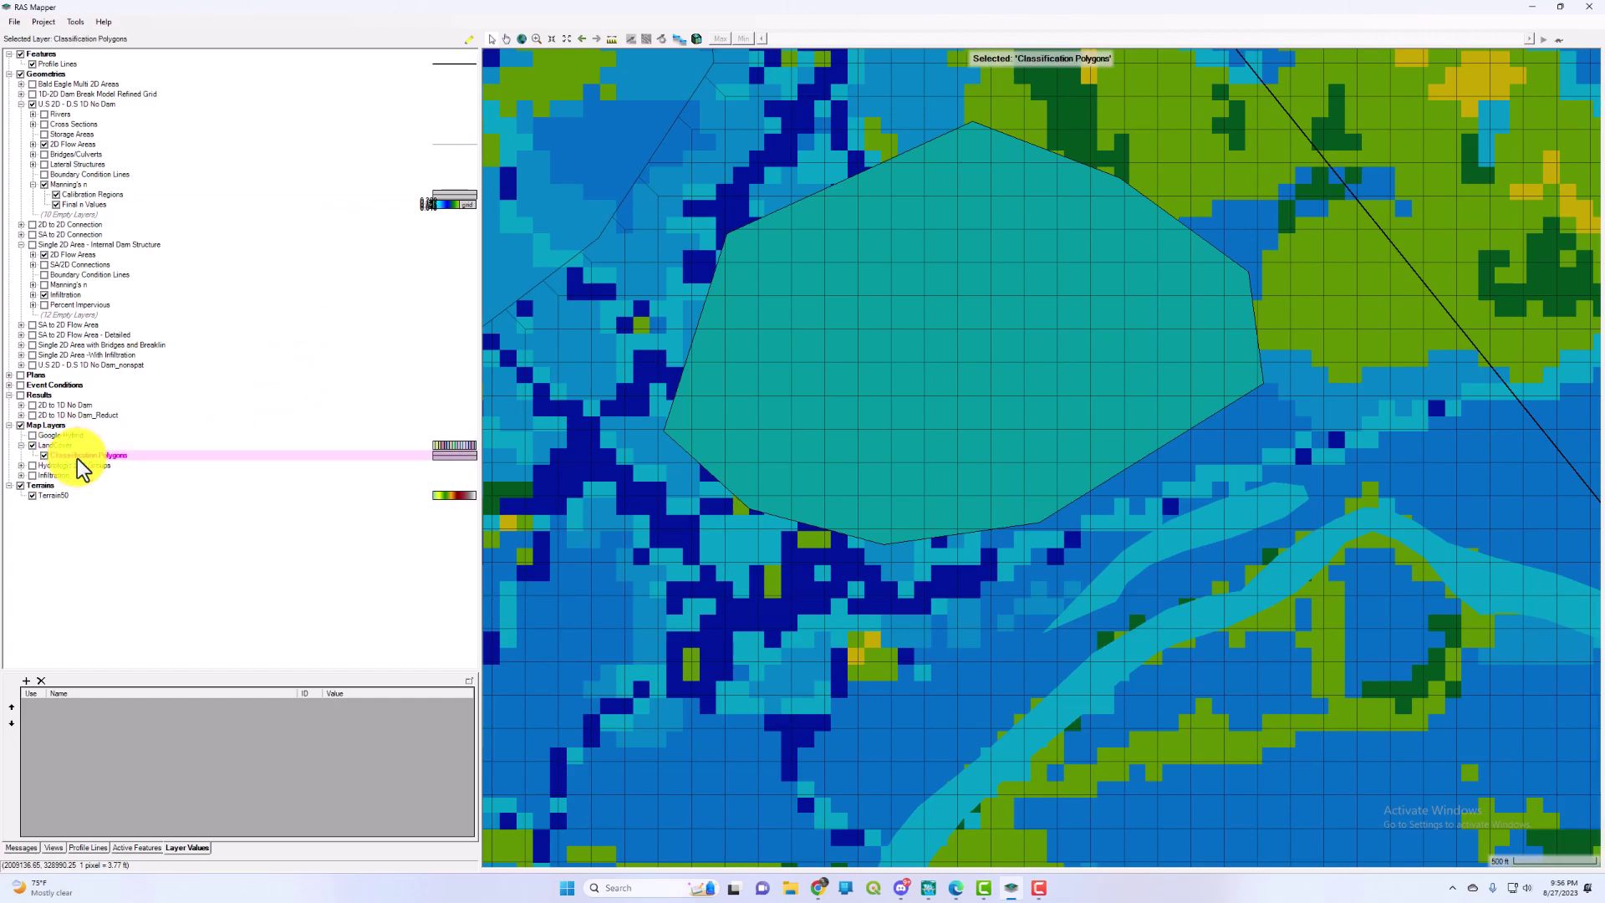